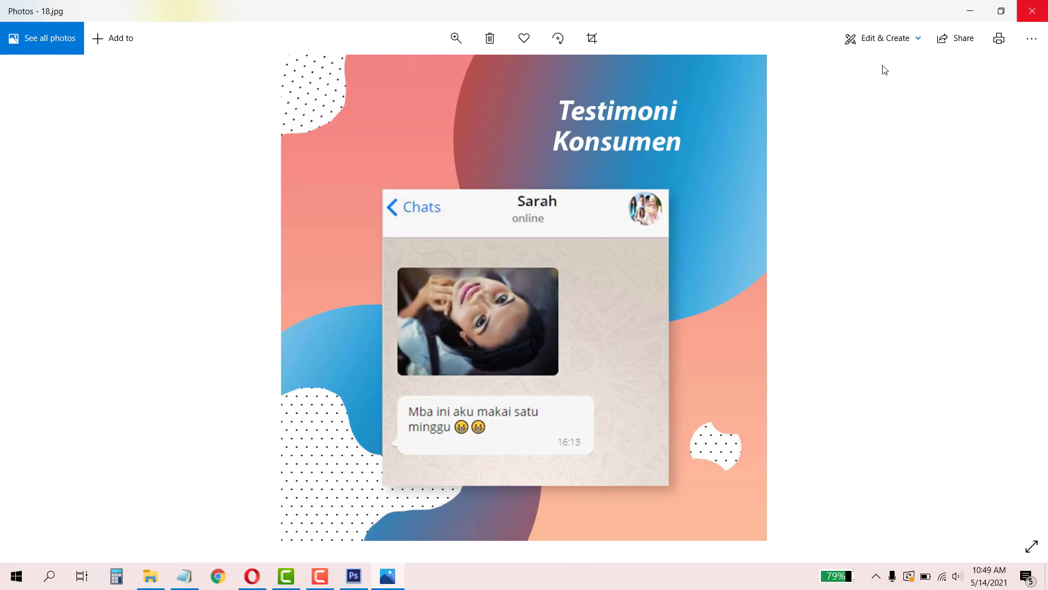
Open testimonial PSD file 1 from the 10 Desain Testimonial folder in Photoshop
click(12, 108)
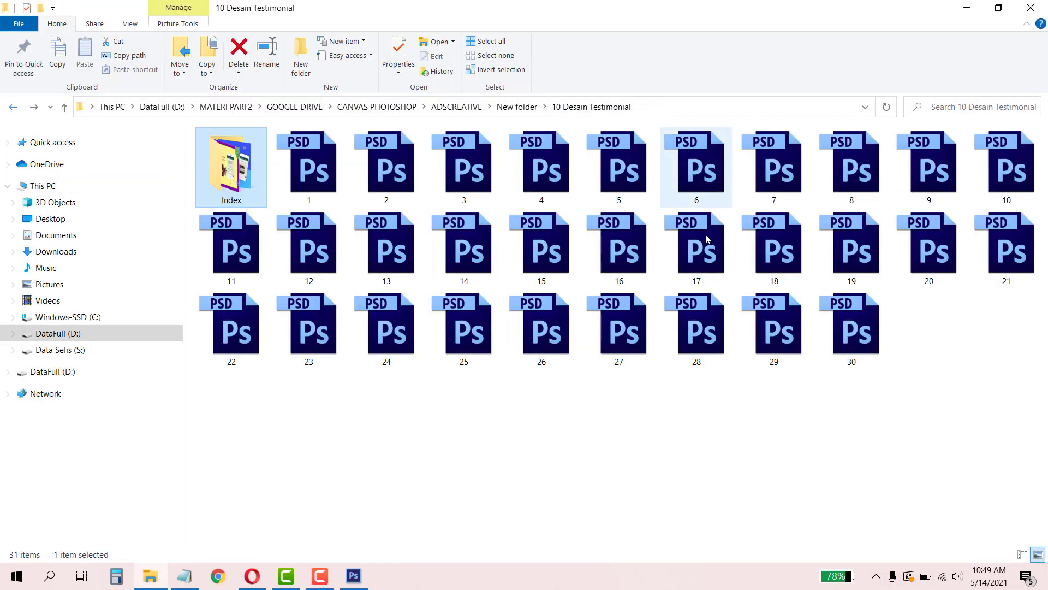
click(328, 173)
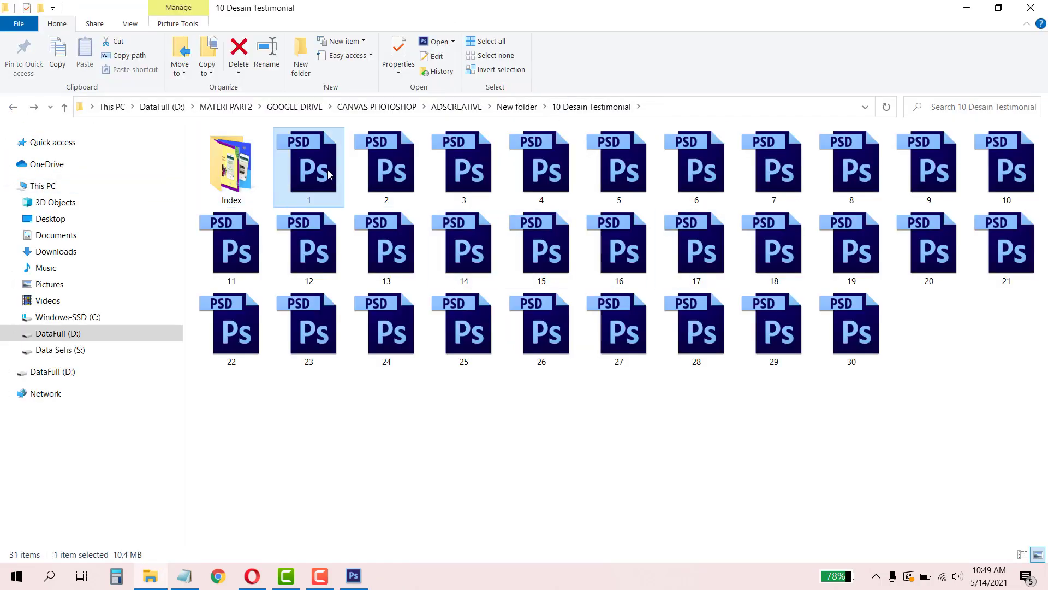
double_click(328, 174)
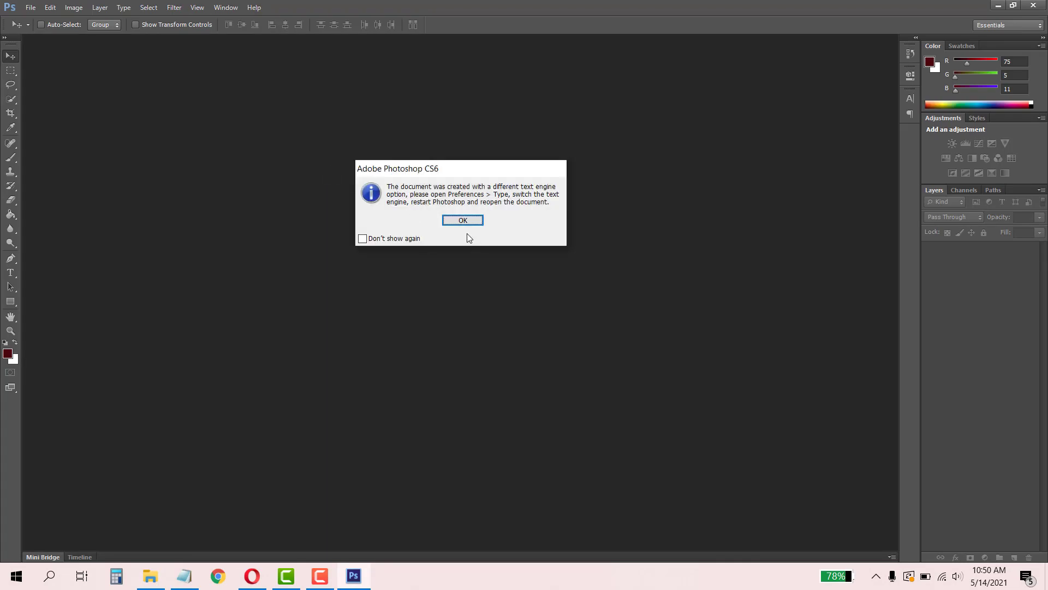
Dismiss the text-engine warning and replace the placeholder customer name with the new customer's name
click(470, 221)
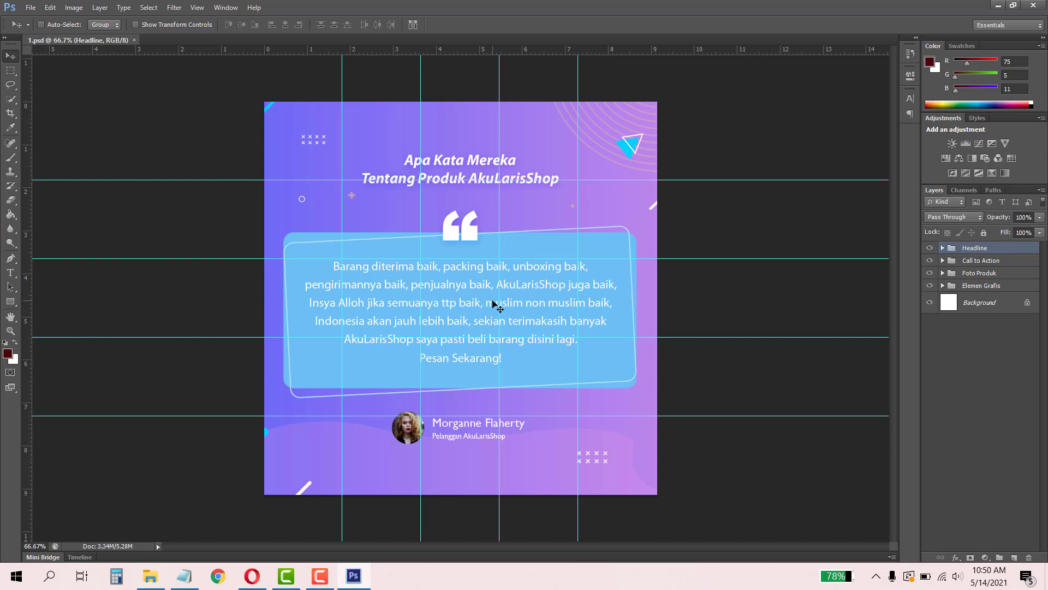
click(10, 272)
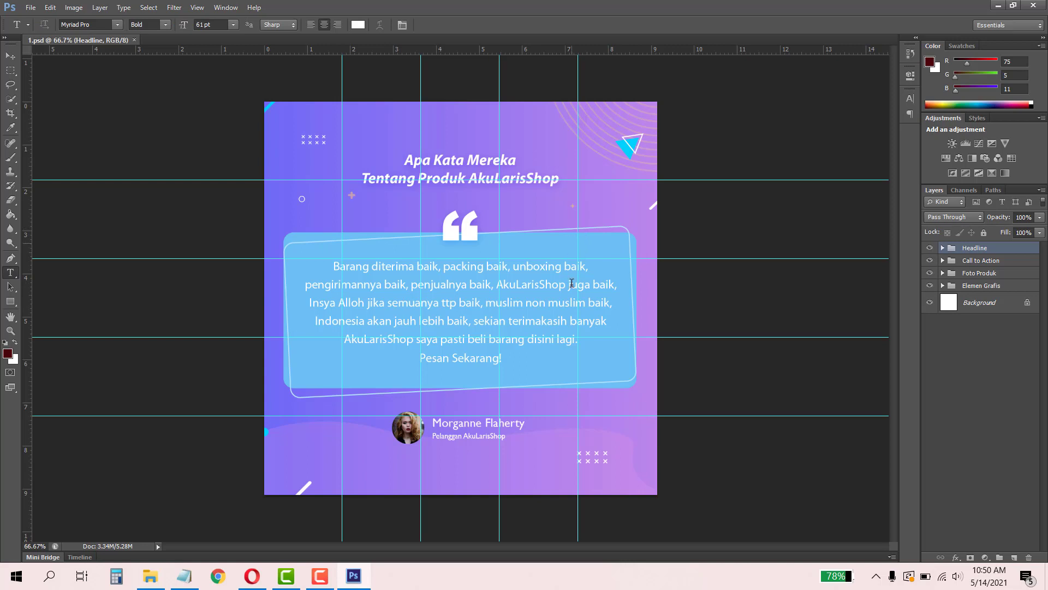
click(458, 422)
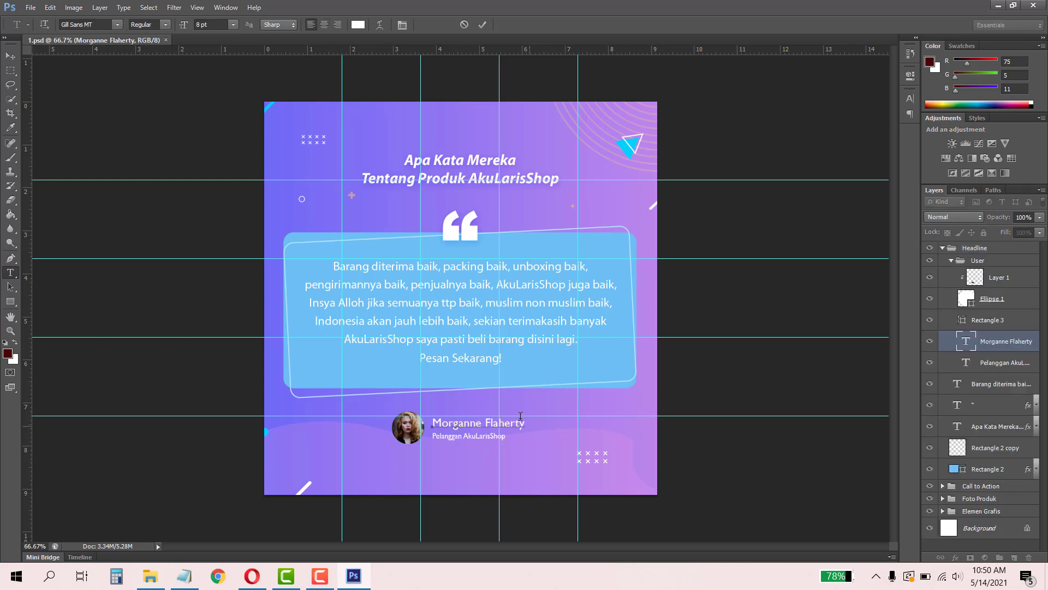
triple_click(444, 422)
text(Edyz)
click(9, 272)
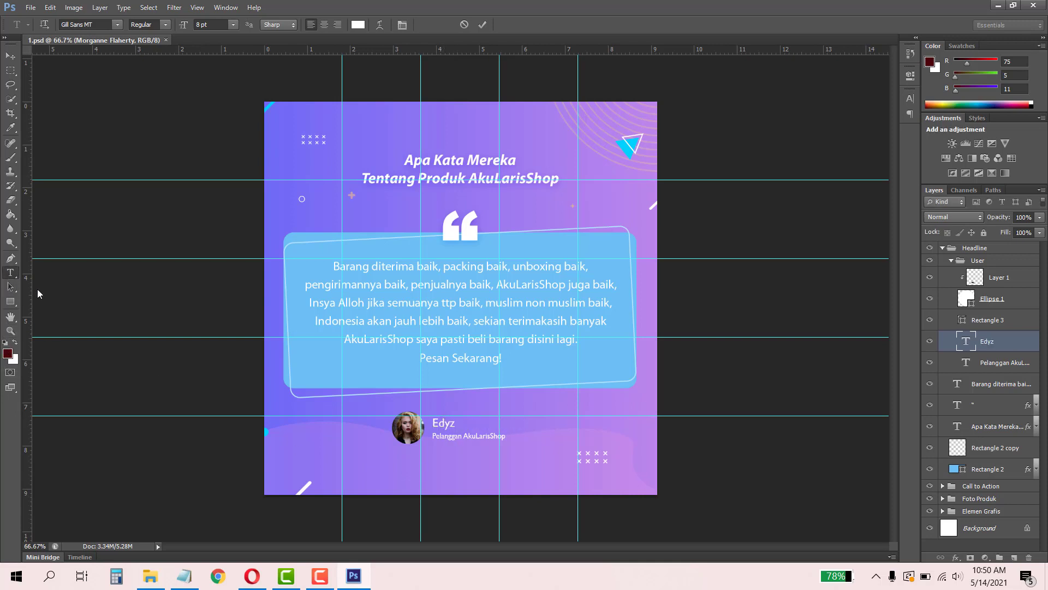
Replace AkuLarisShop in the subtitle with the new customer's social handle
click(457, 435)
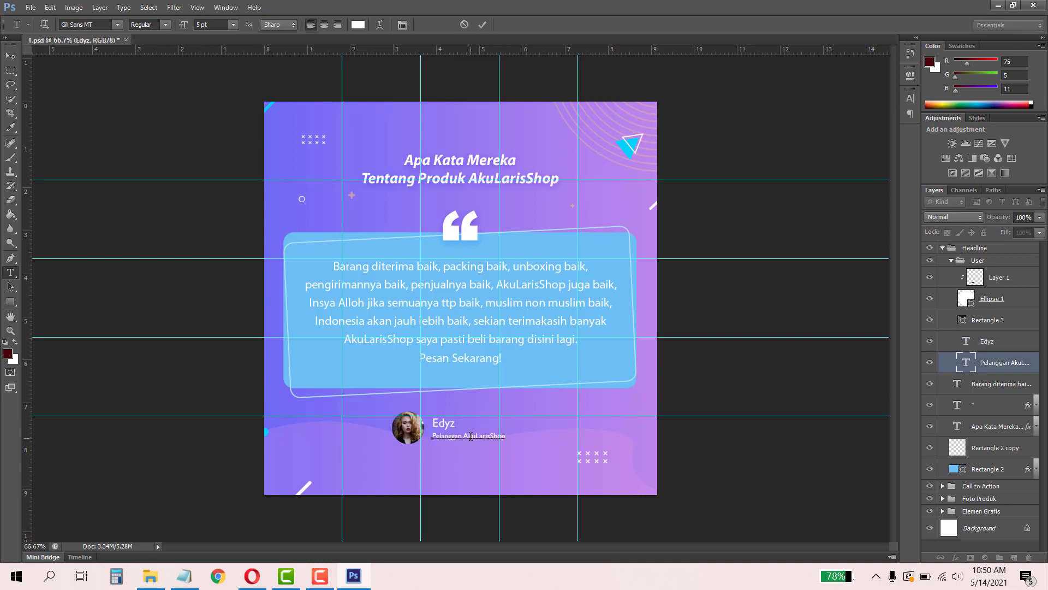
double_click(473, 435)
text(@)
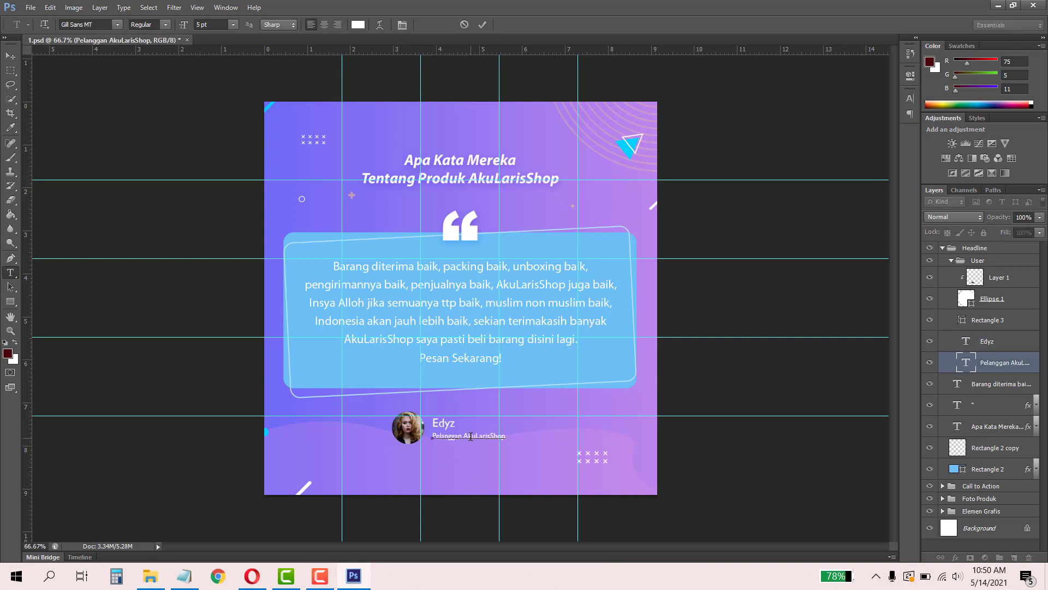
text(edyz_fam)
text(ily)
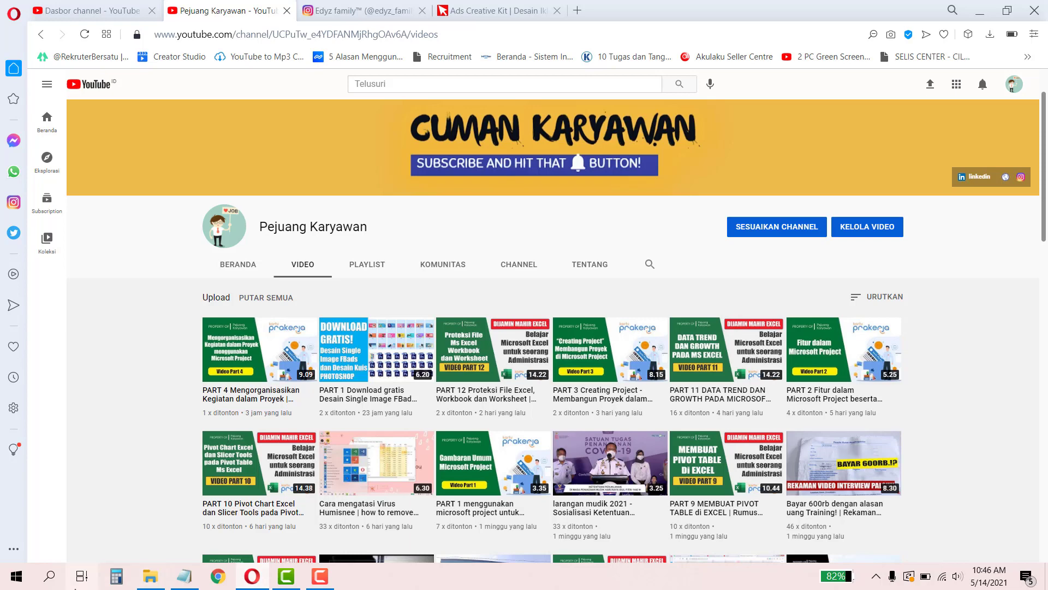
Open preview image 1 from the 09 Desain Jawaban Kuis Index folder in Photos
click(155, 580)
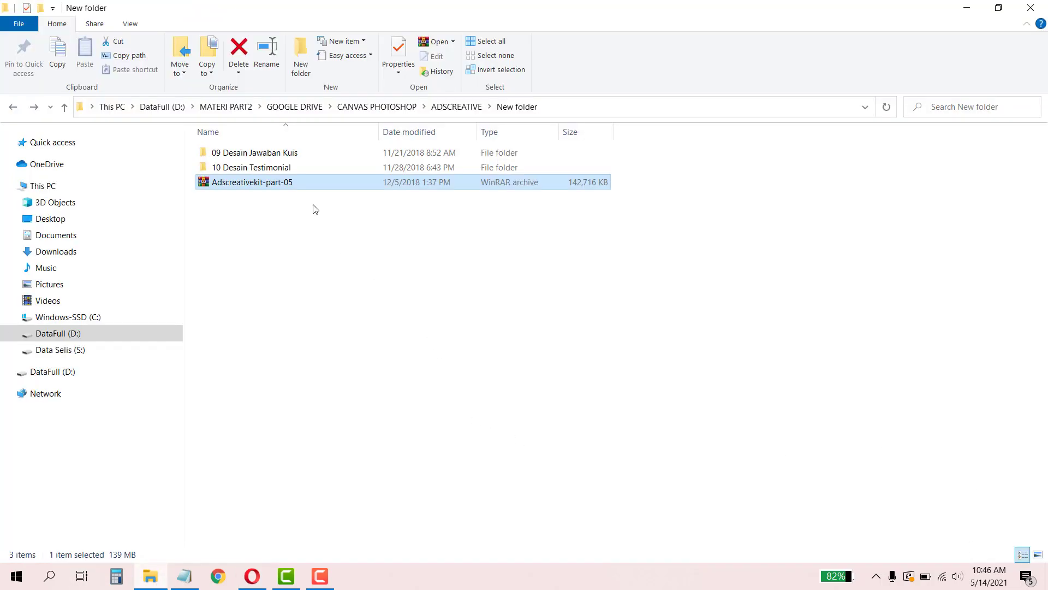
double_click(281, 155)
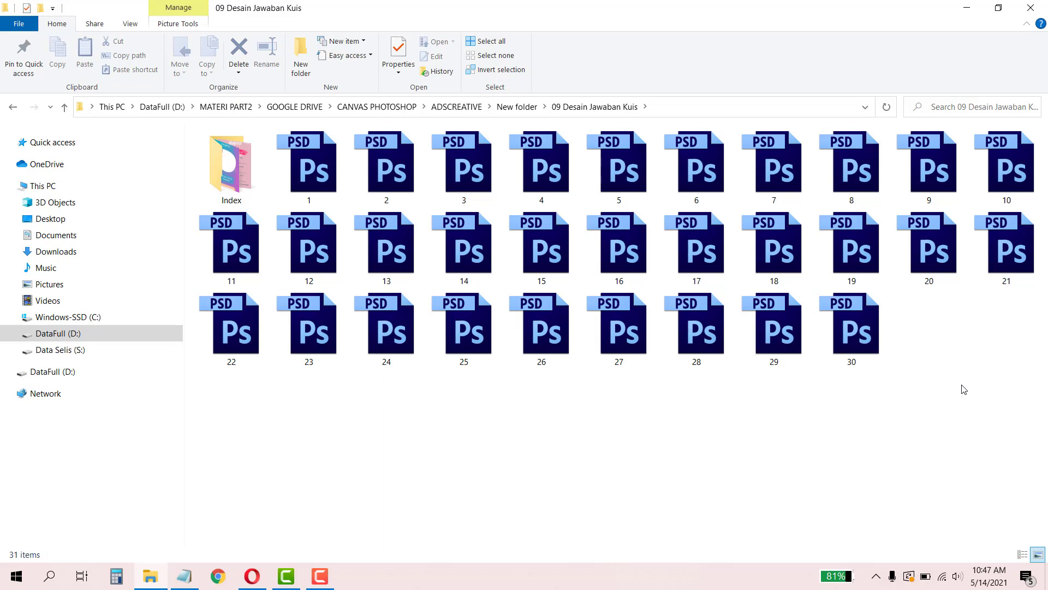
drag(979, 404, 317, 158)
click(270, 297)
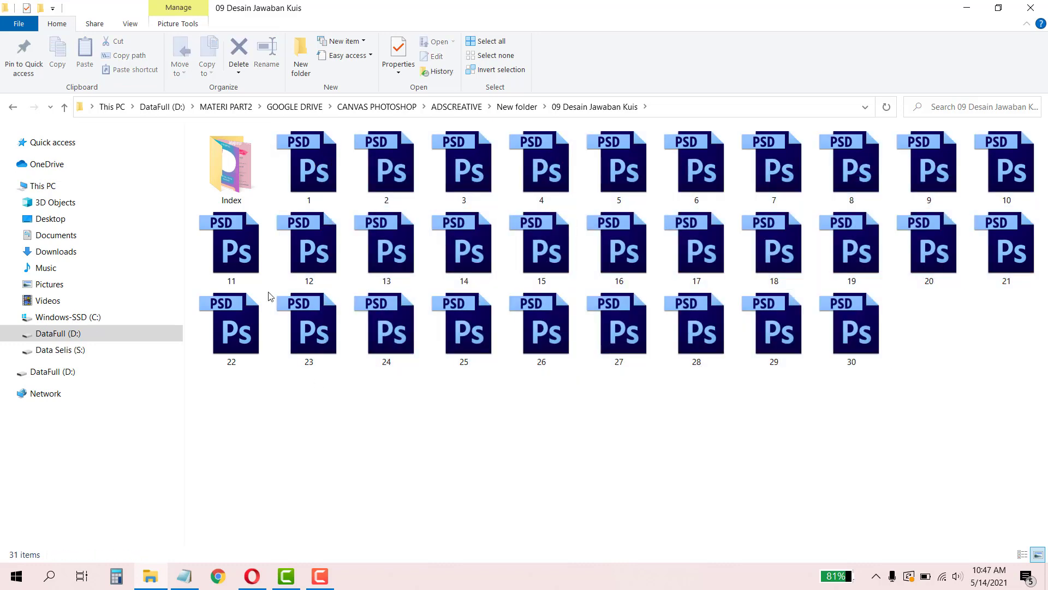
double_click(224, 163)
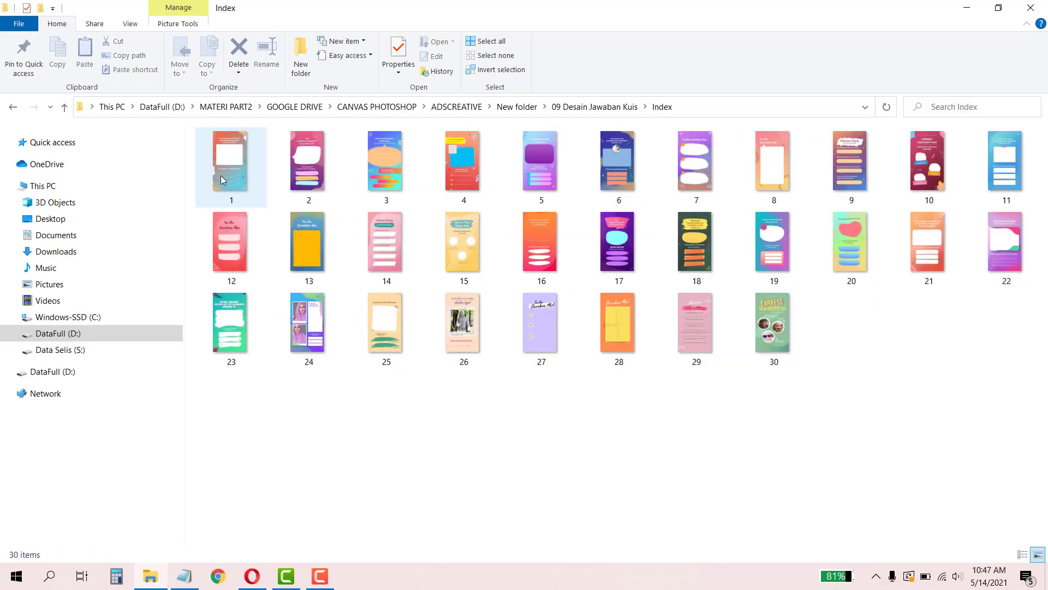
double_click(221, 175)
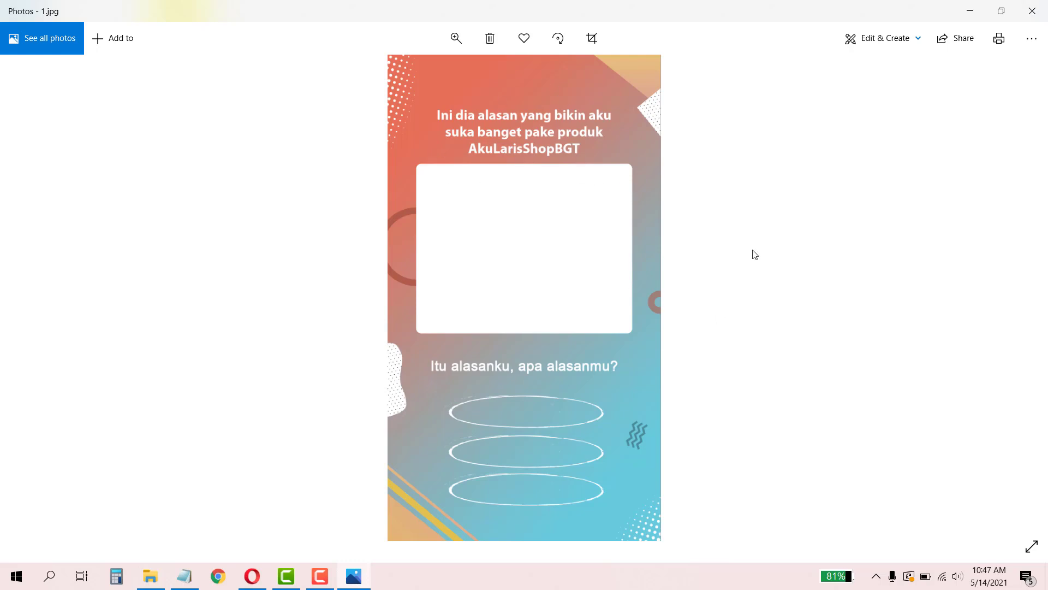
Page through the quiz-answer template previews up to image 25, then close Photos
key(Right)
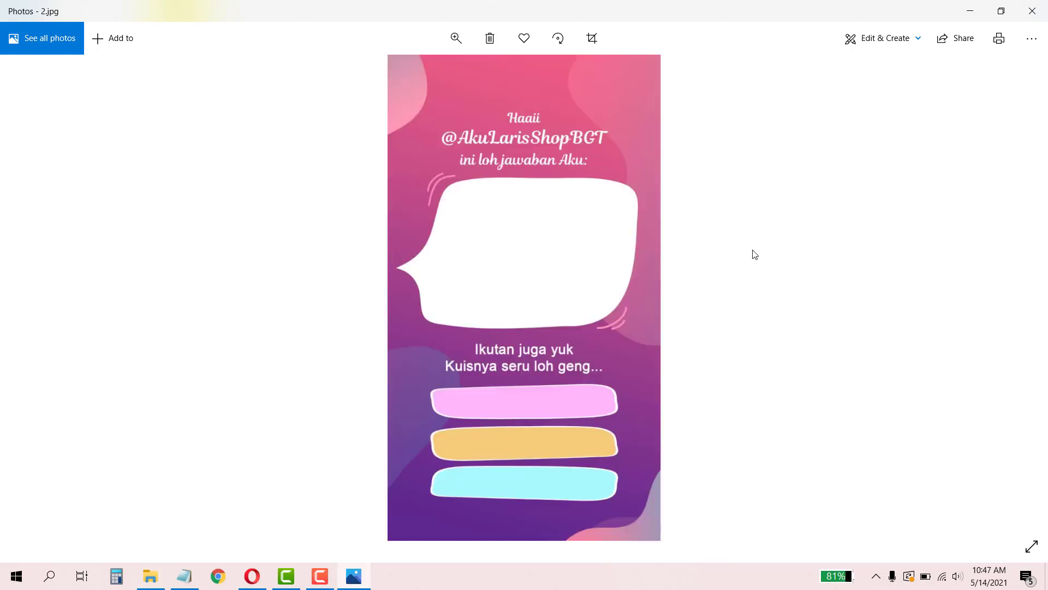
key(Right)
key(Right)
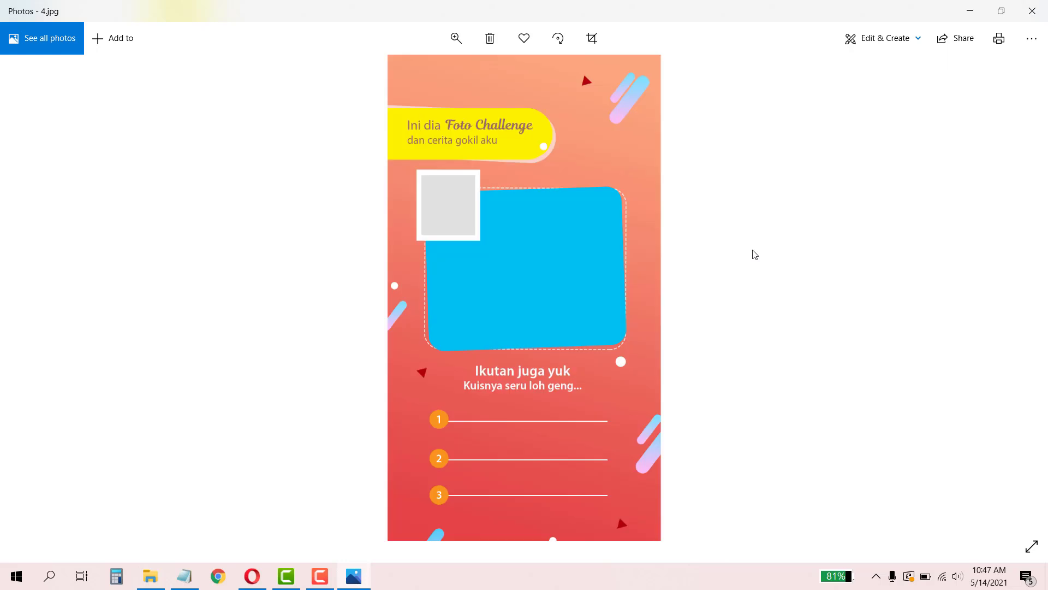
key(Right)
key(Right)
key(Right)
key(Right)
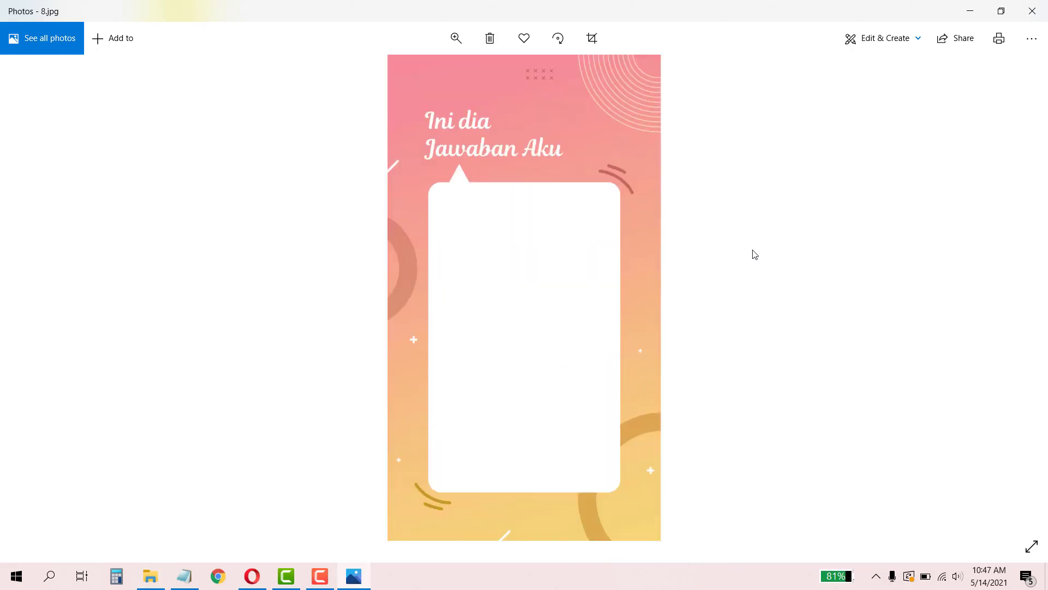
key(Right)
key(Right)
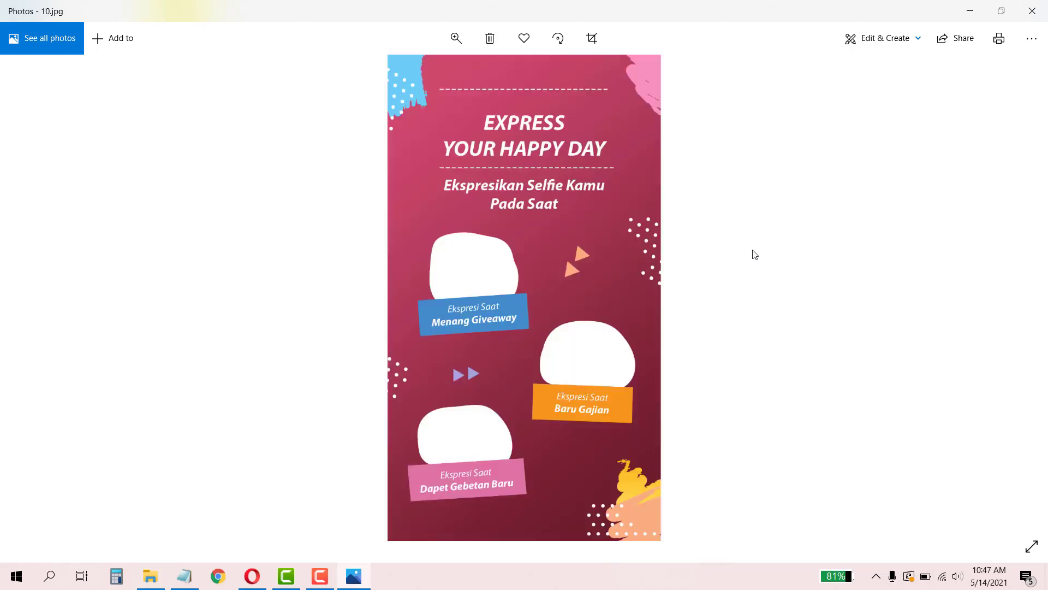
key(Right)
key(Right)
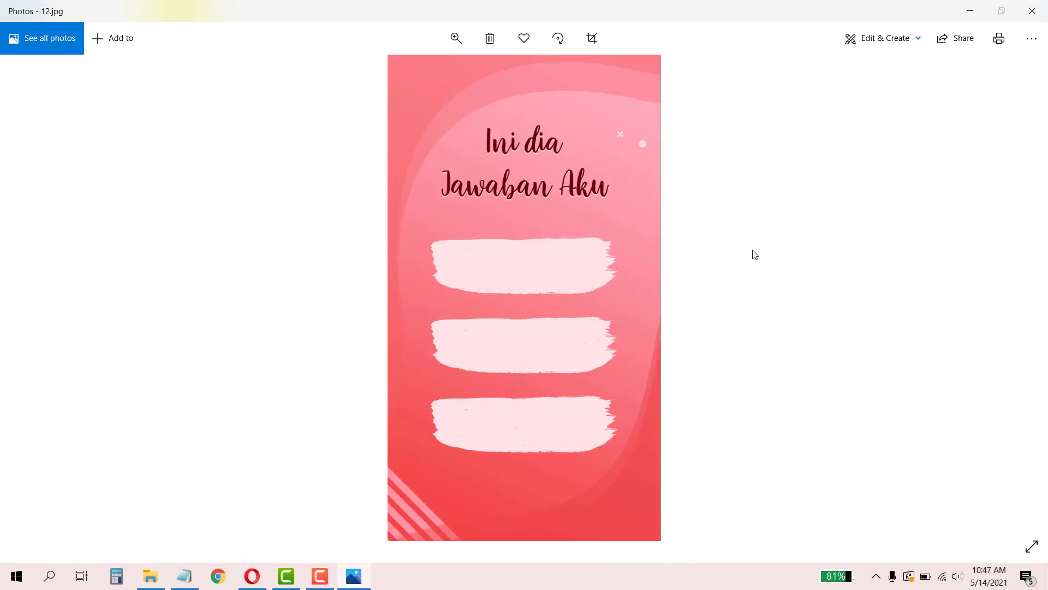
key(Right)
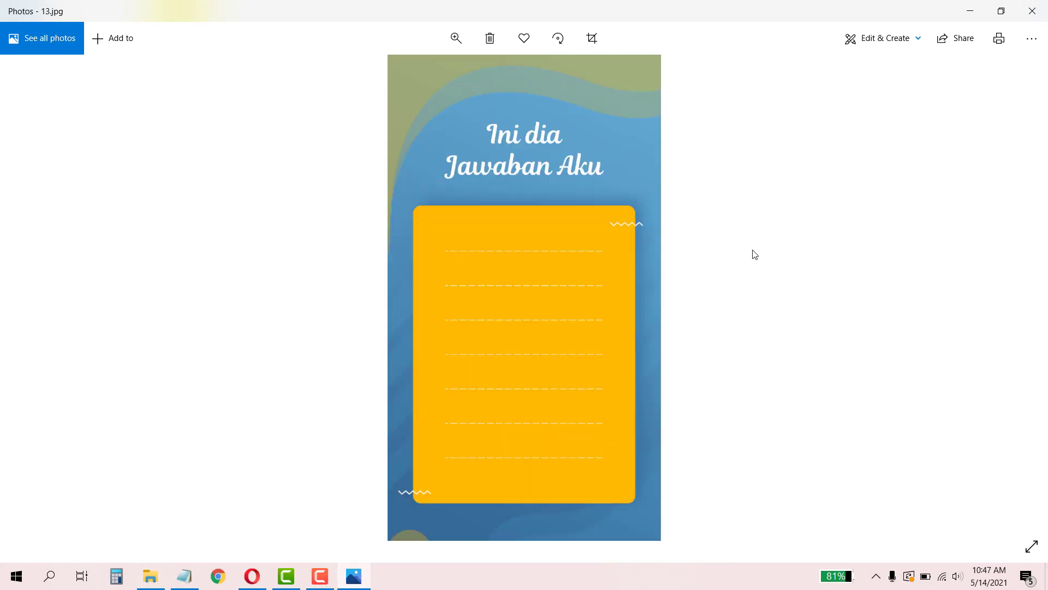
key(Right)
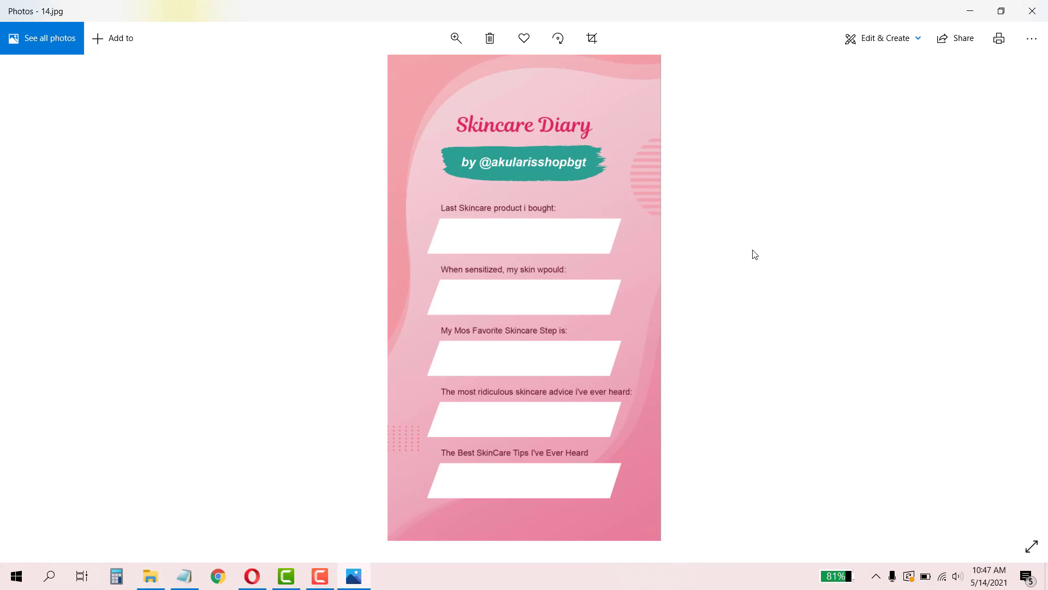
key(Right)
key(Right)
key(Right)
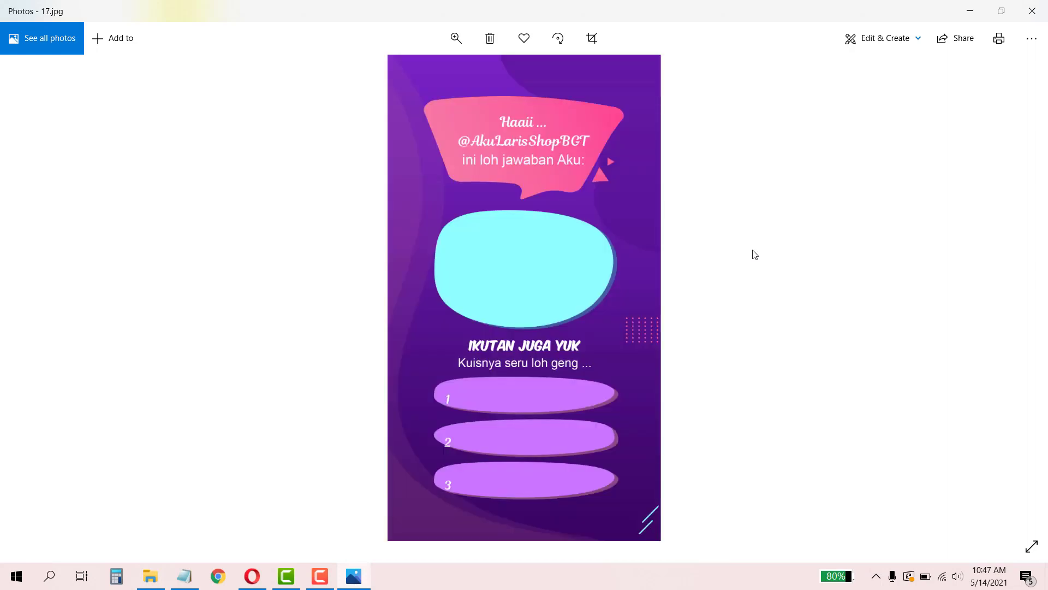
key(Right)
key(Right)
key(Right)
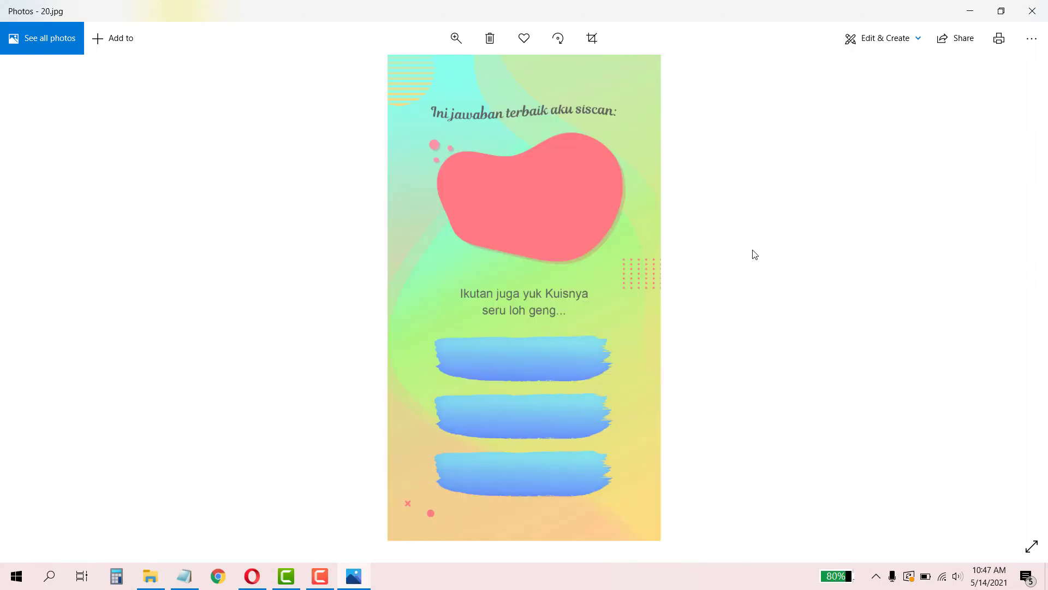
key(Right)
key(Right)
key(Right)
key(Right)
key(Right)
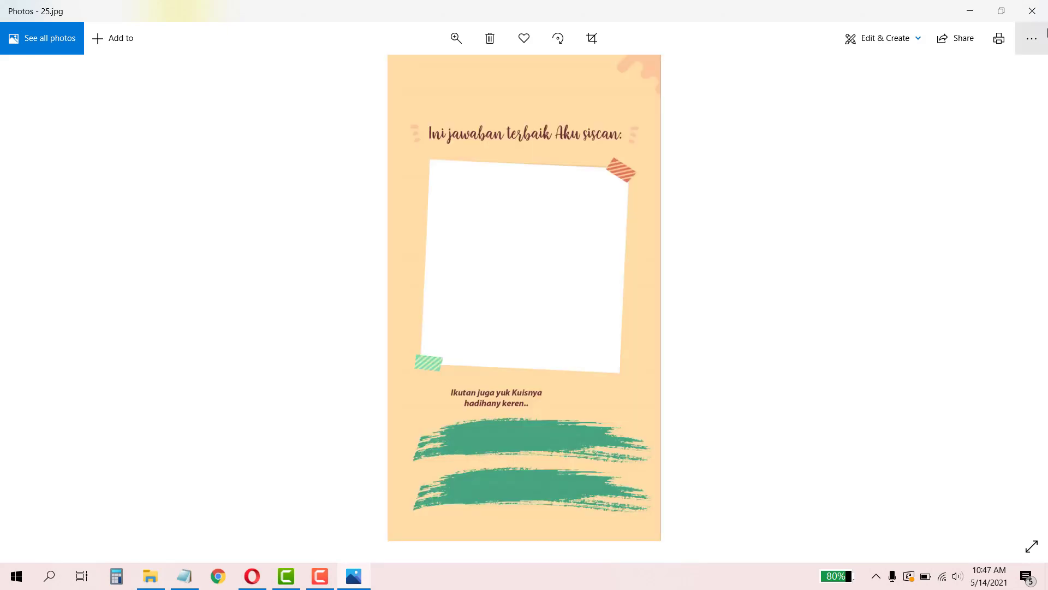
click(1032, 11)
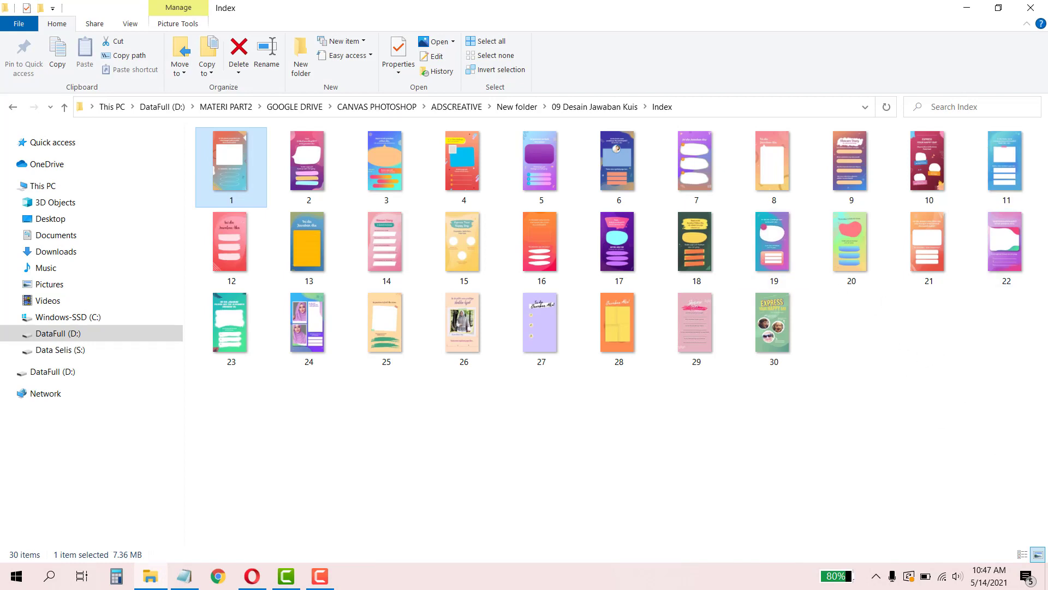
Return to the 09 Desain Jawaban Kuis folder and select PSD file 1
click(13, 107)
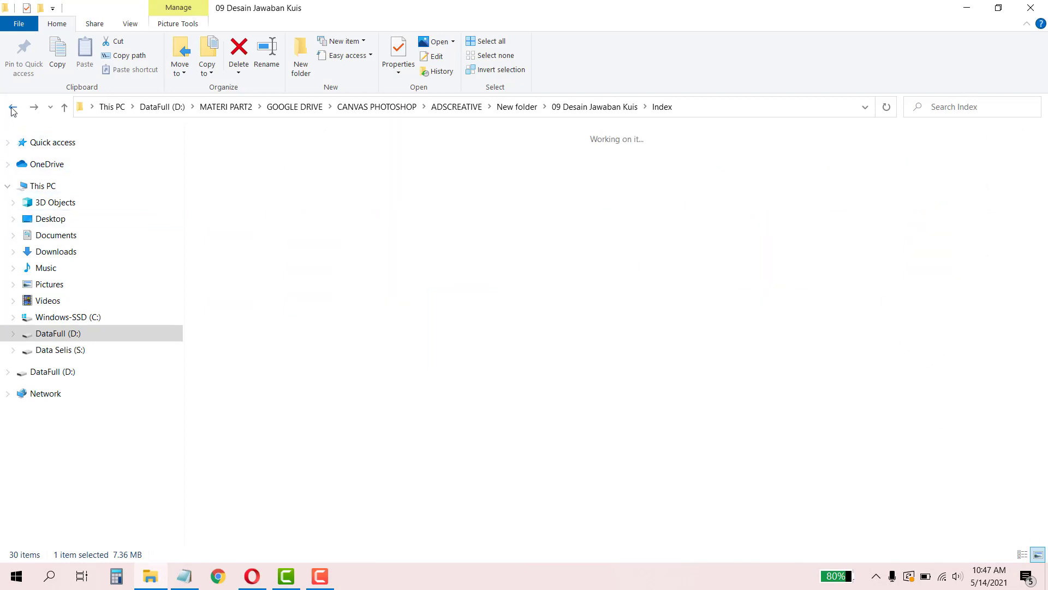
click(305, 175)
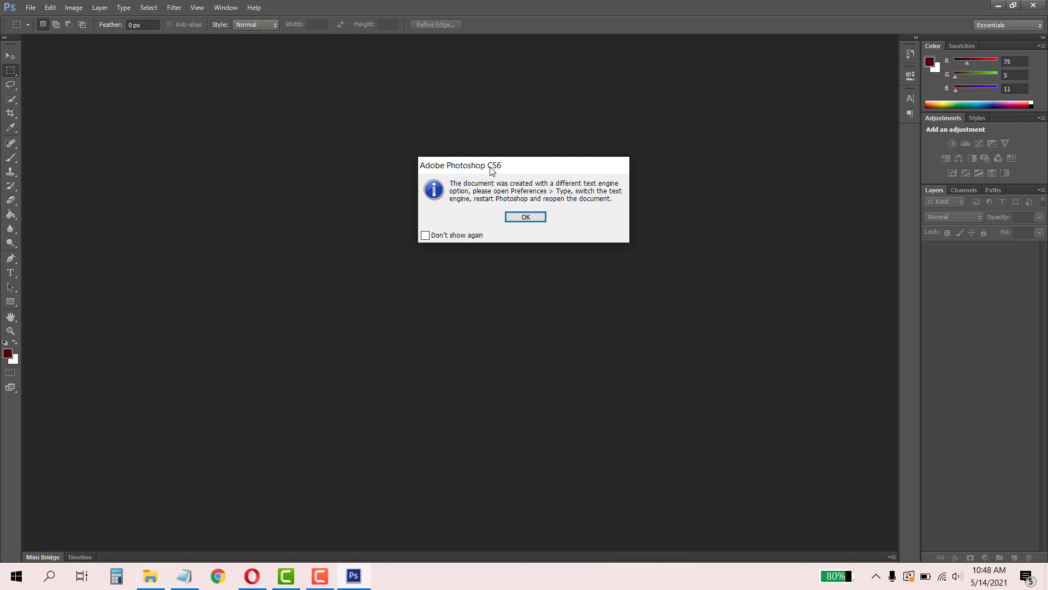
Dismiss the text-engine warning and switch to the Type tool
drag(492, 165, 430, 169)
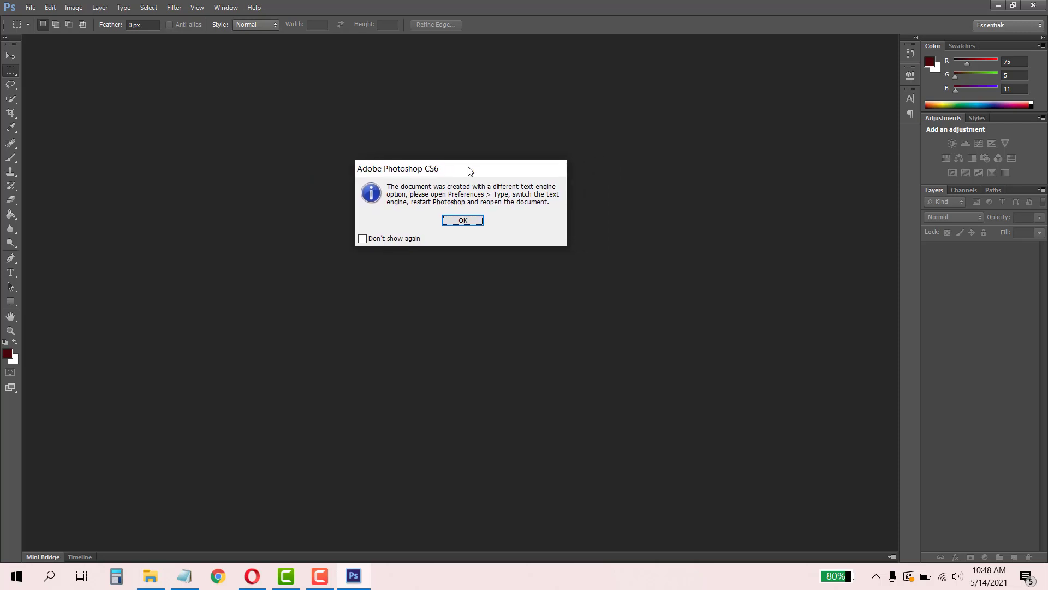
click(471, 221)
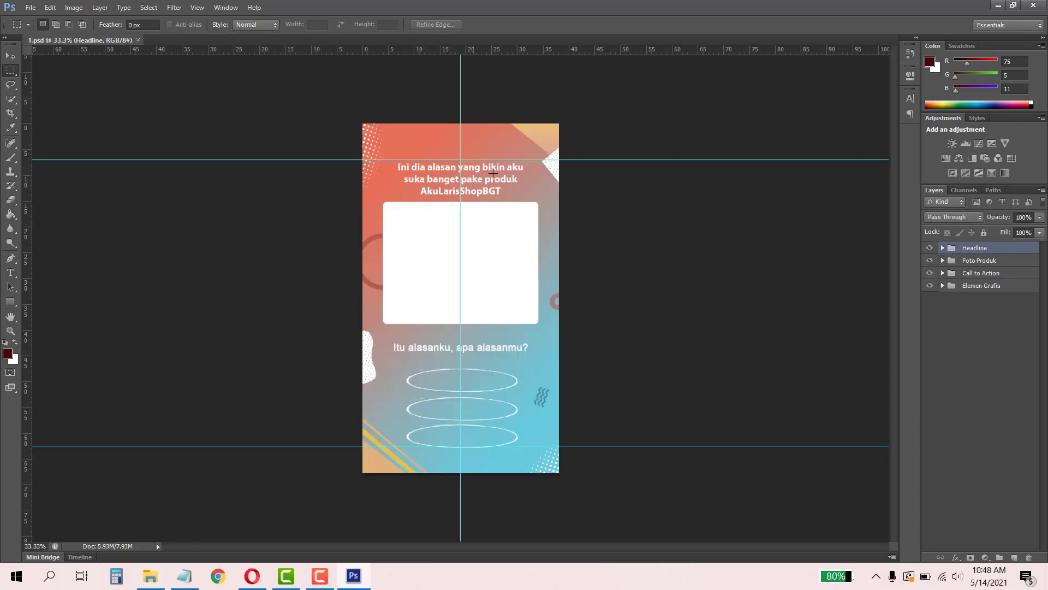
click(4, 57)
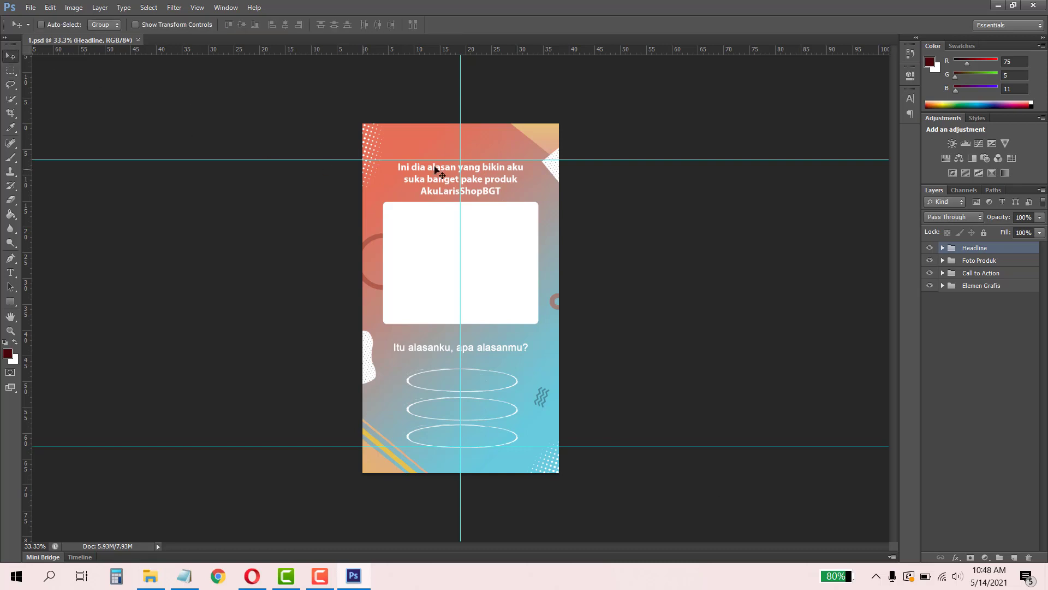
click(9, 272)
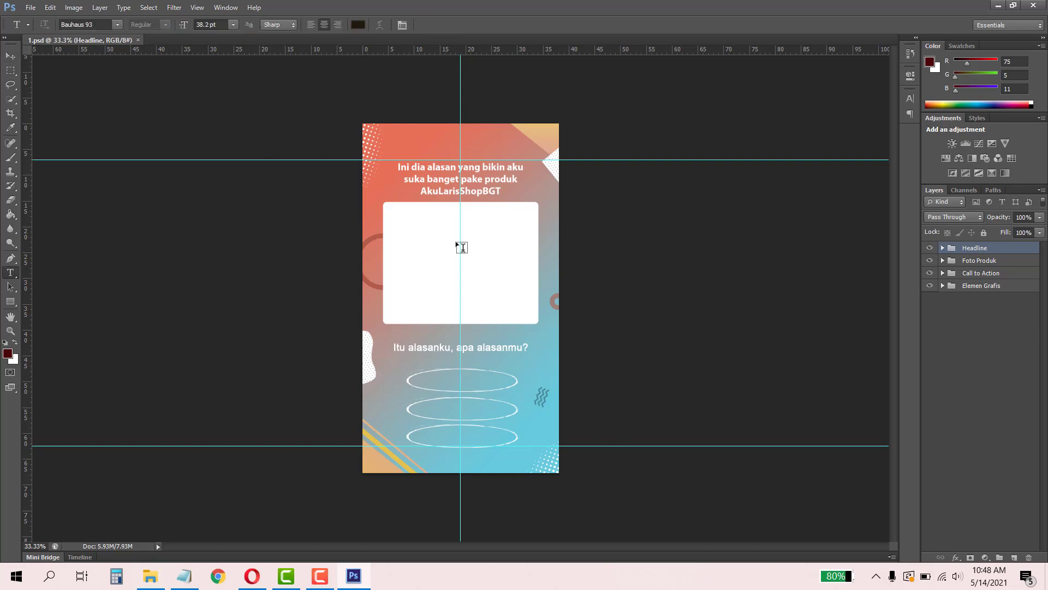
Replace the AkuLarisShopBGT headline line with the new customer's social handle and commit
click(451, 181)
double_click(439, 167)
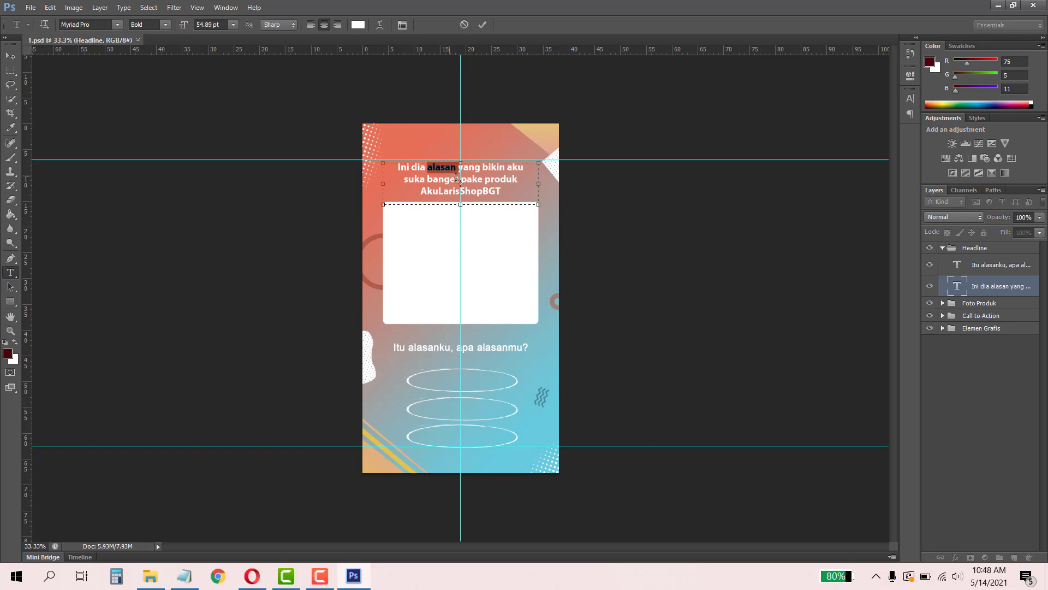
double_click(473, 179)
triple_click(479, 179)
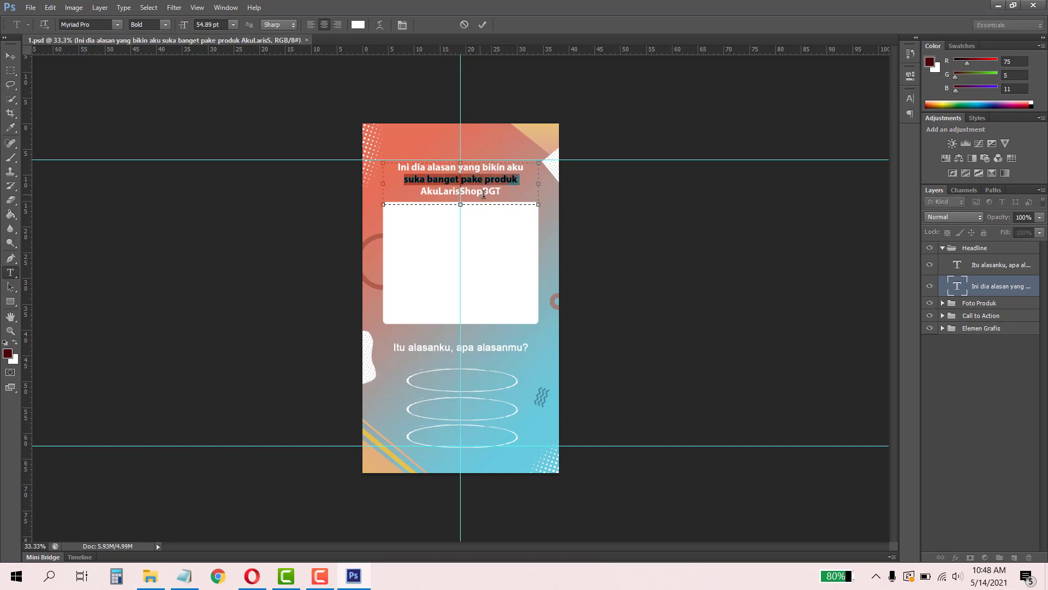
double_click(483, 194)
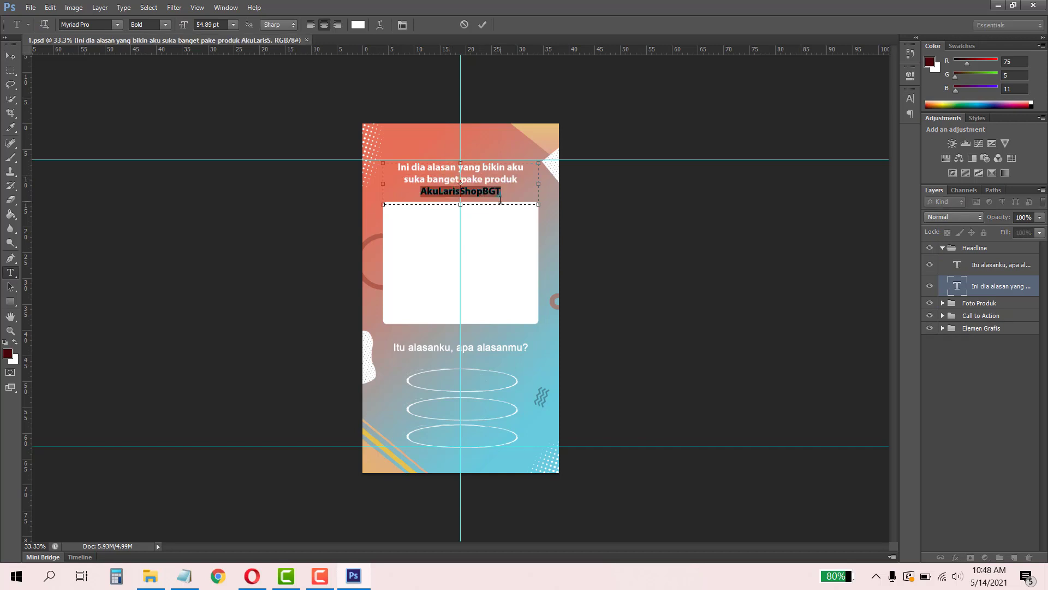
text(@)
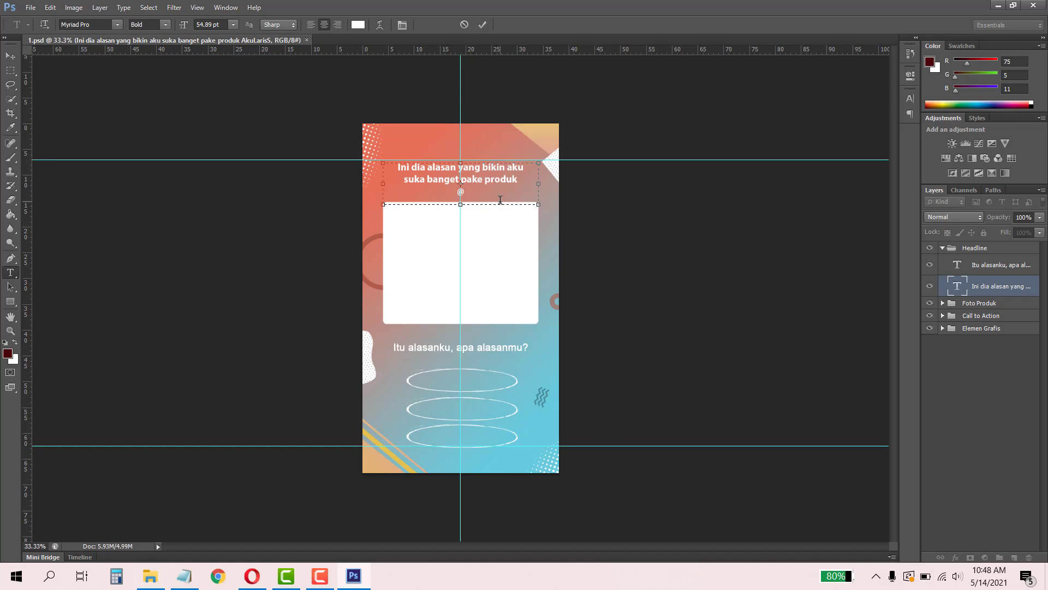
text(edyz)
text(_family)
click(1000, 359)
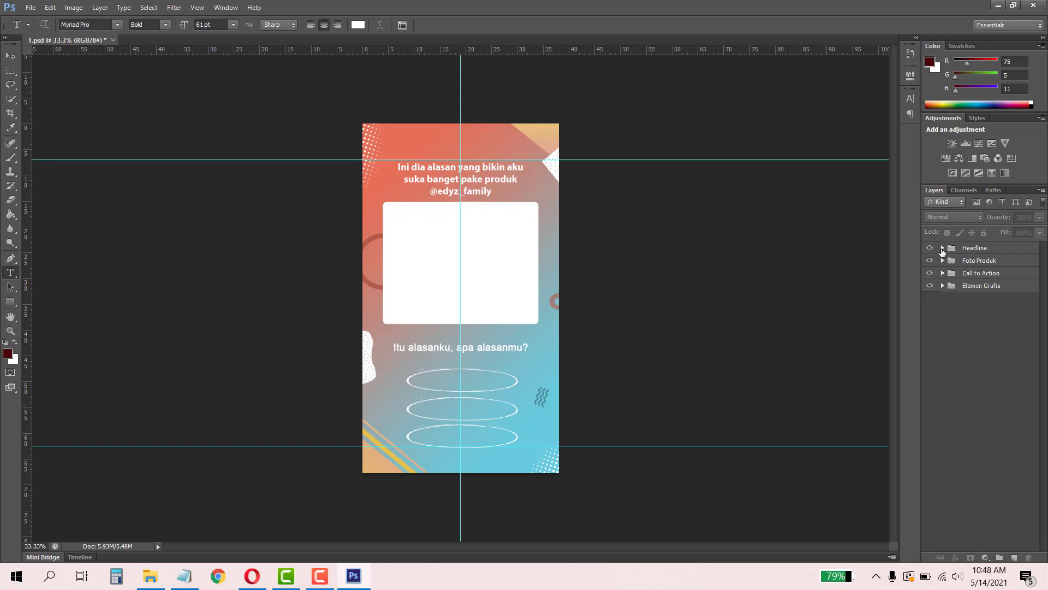
Browse the Headline, Foto Produk, Call to Action and Elemen Grafis layer groups
click(973, 249)
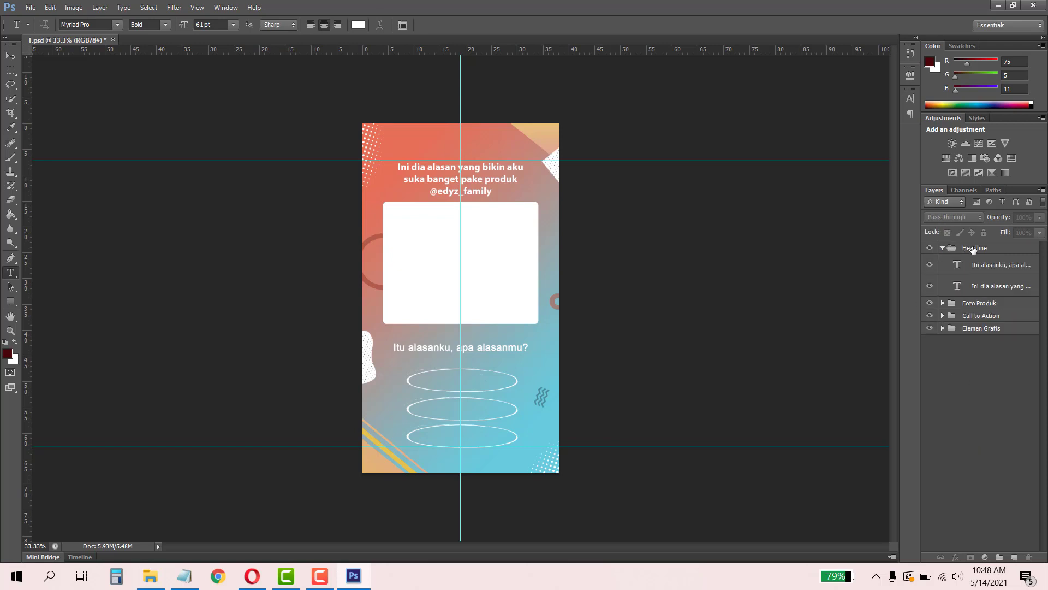
click(974, 306)
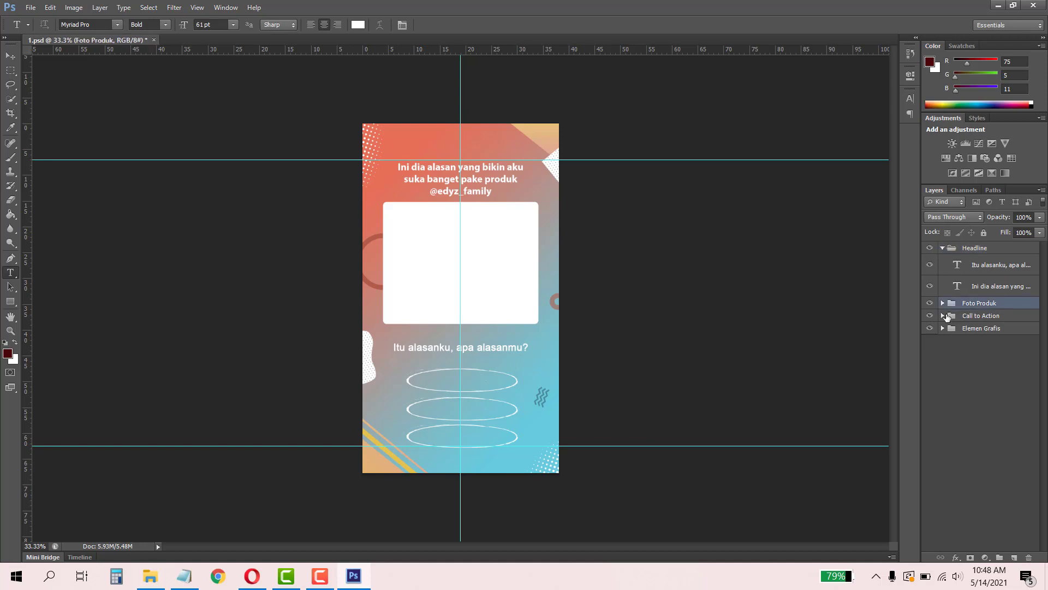
click(946, 318)
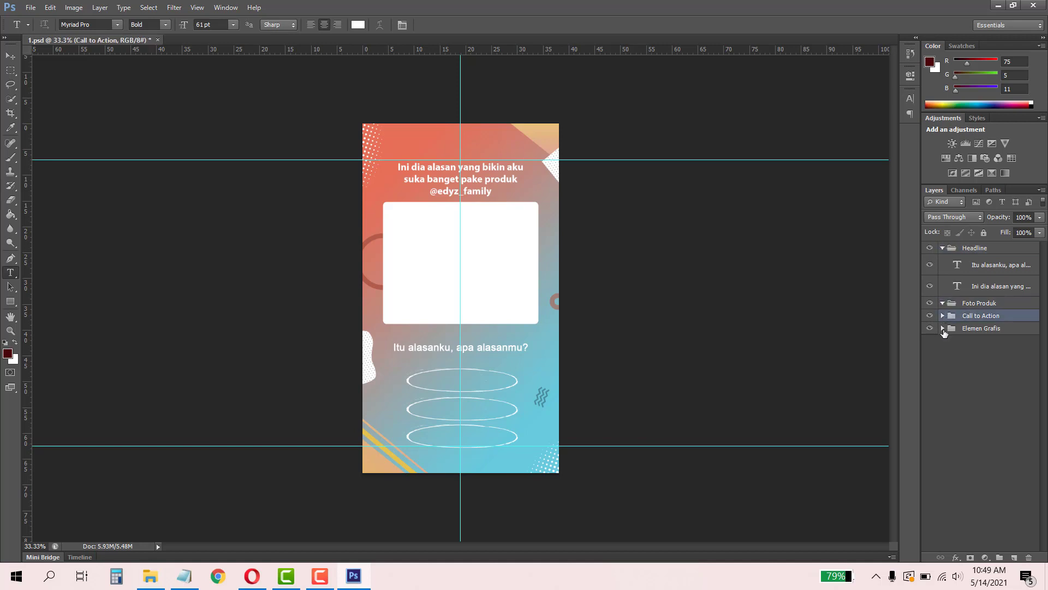
click(943, 328)
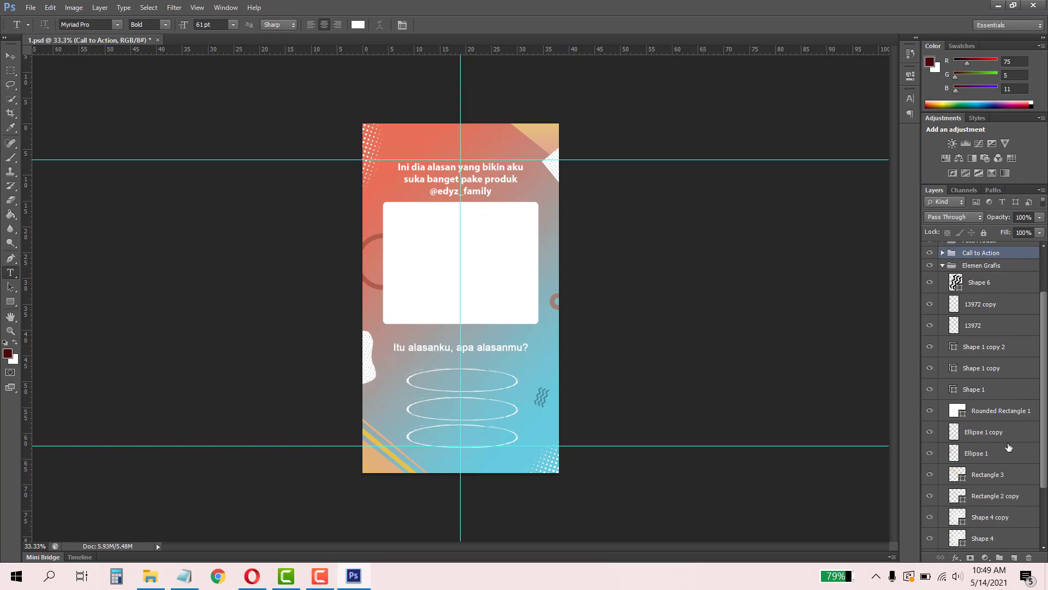
scroll(1008, 445, down, 5)
scroll(1008, 446, down, 1)
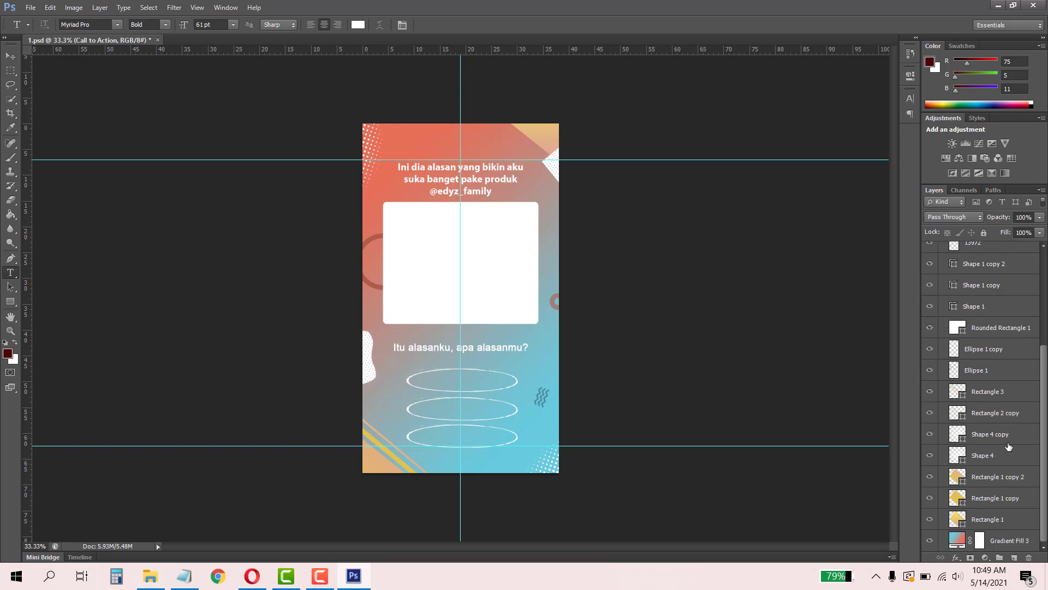
Toggle Gradient Fill 3's visibility off and back on, then close 1.psd
click(930, 543)
click(930, 541)
click(931, 541)
click(8, 57)
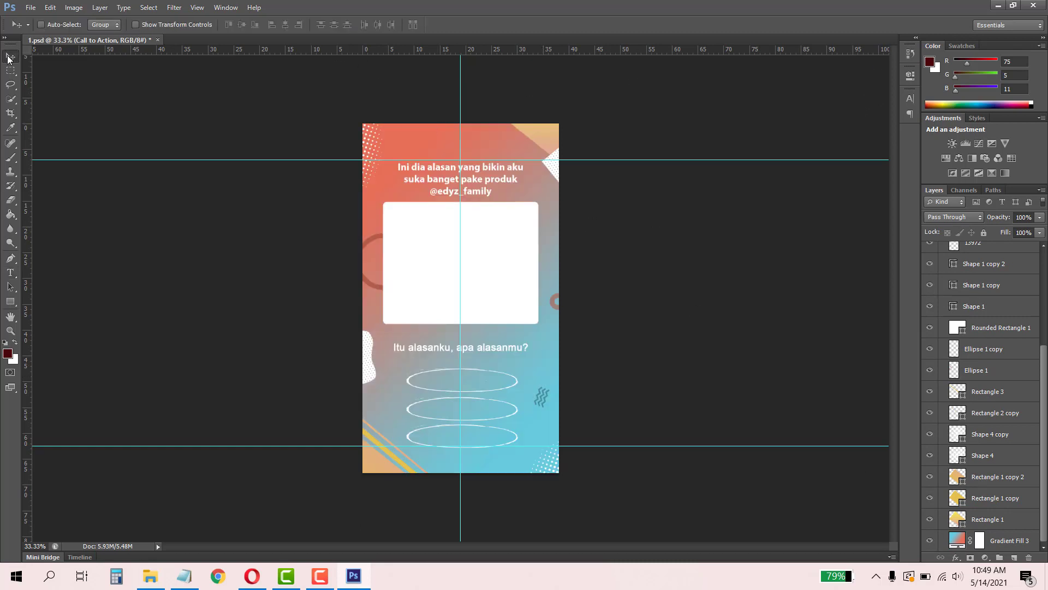
click(159, 43)
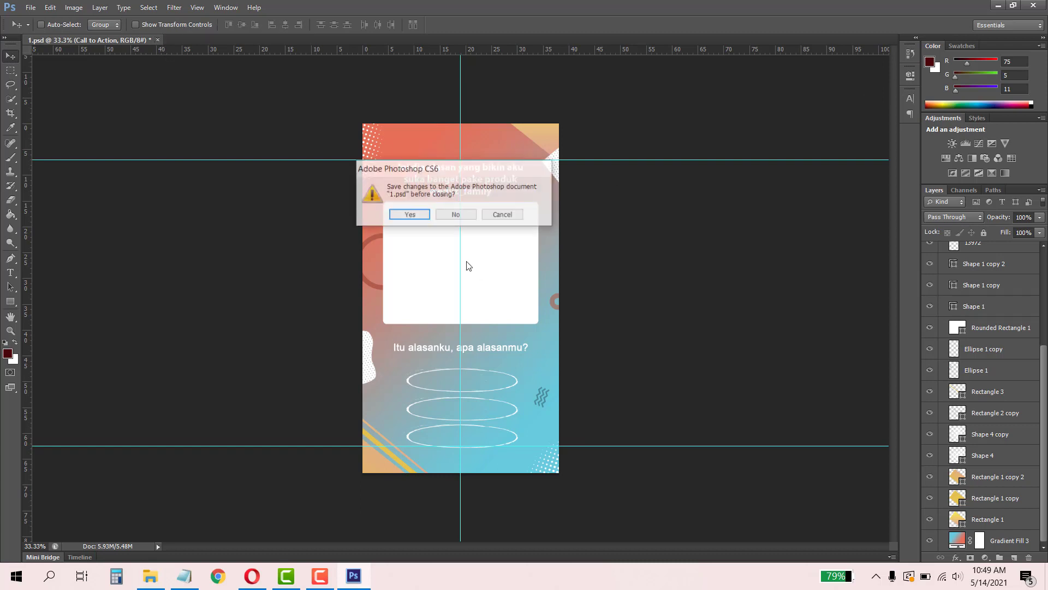
Close 1.psd without saving and open the Index folder inside 10 Desain Testimonial
click(456, 213)
click(1001, 6)
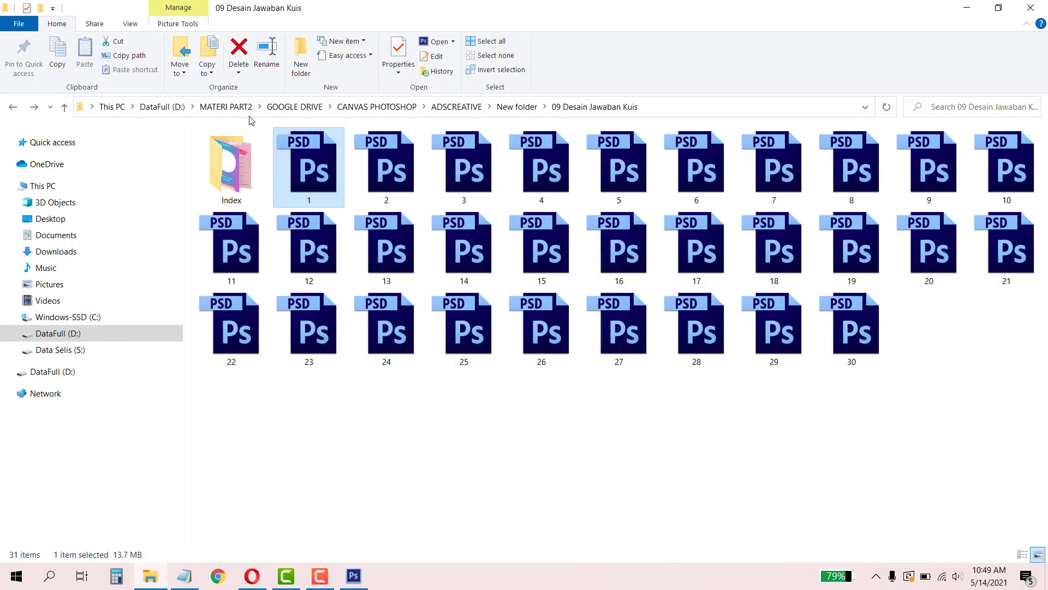
click(15, 108)
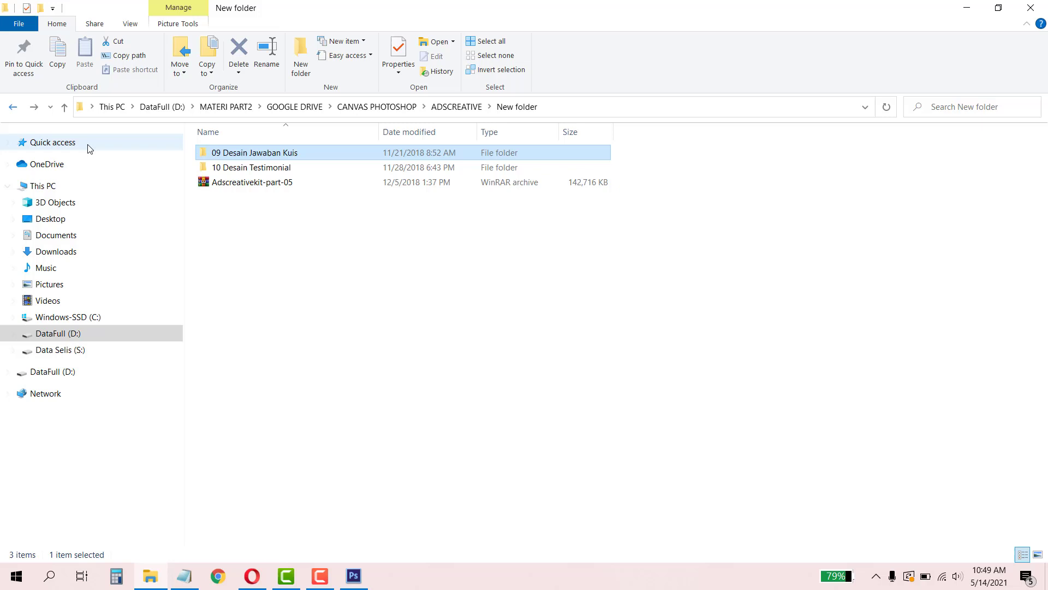
double_click(292, 168)
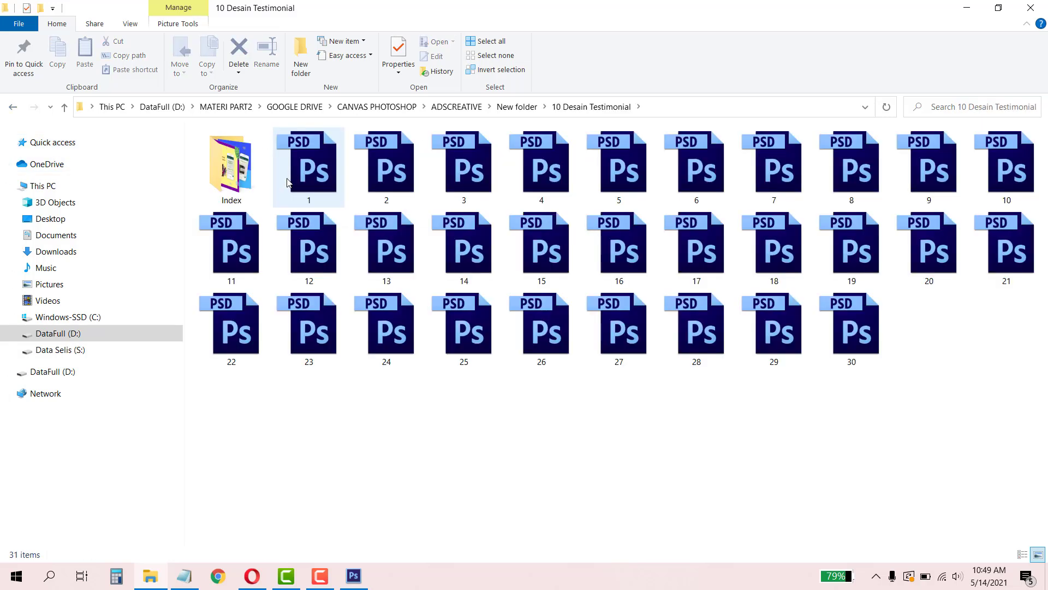
click(858, 342)
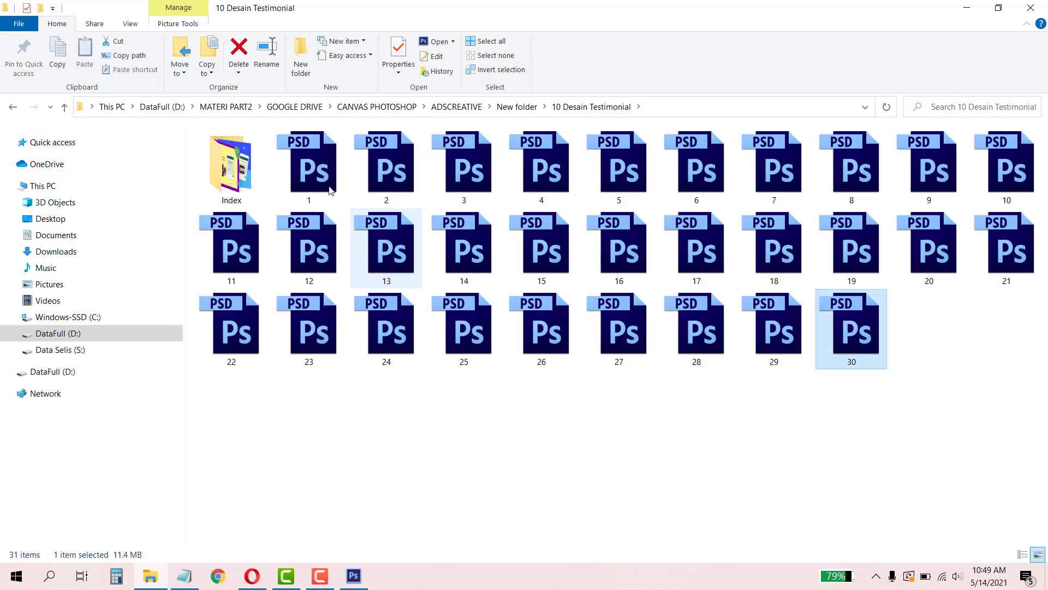
click(334, 191)
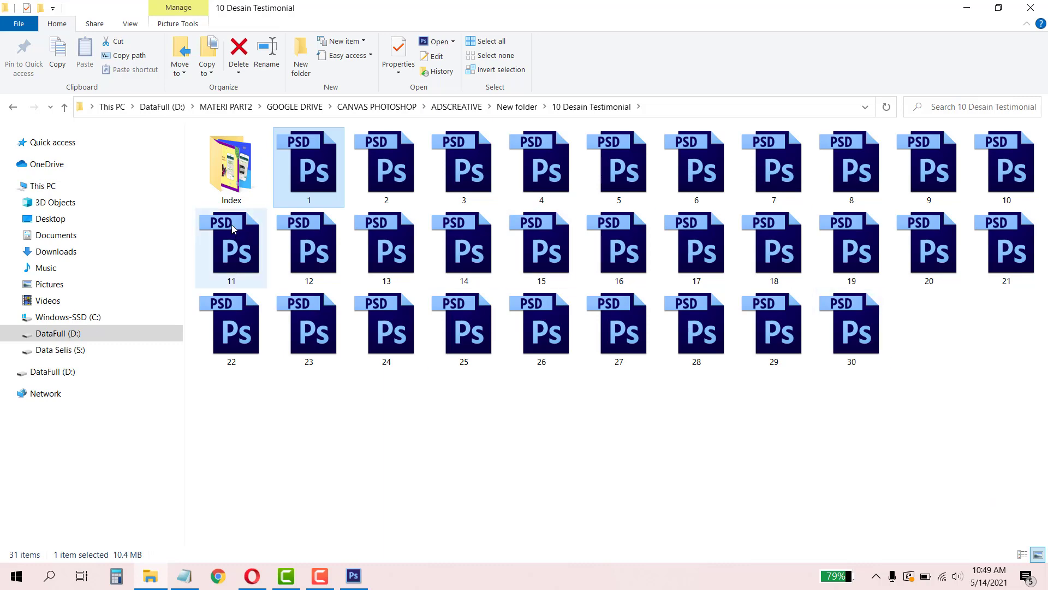
double_click(248, 171)
View the testimonial previews from image 1 onward, then close Photos
double_click(249, 175)
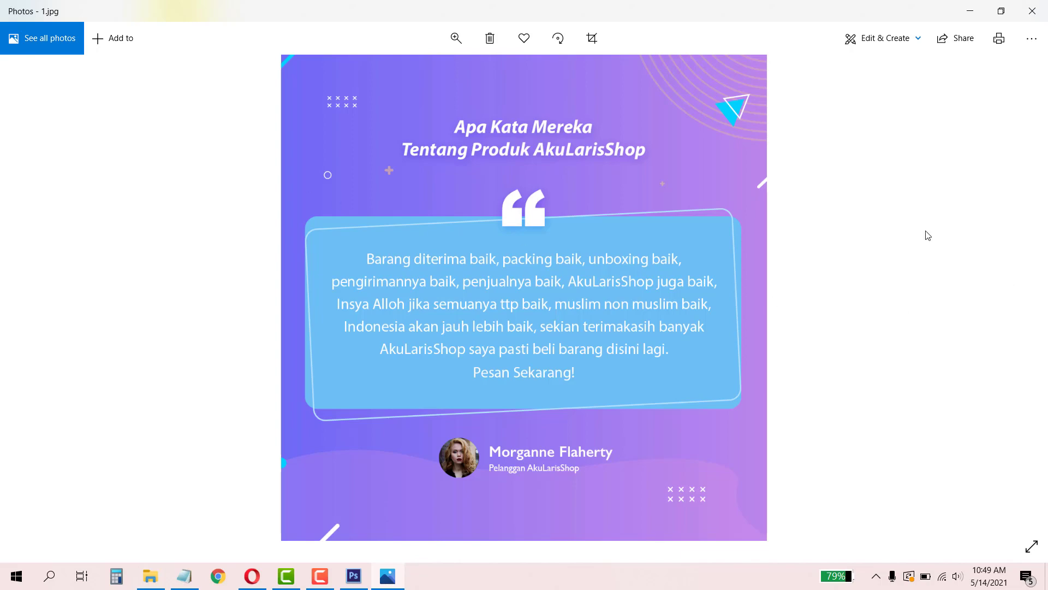
key(Right)
key(Right)
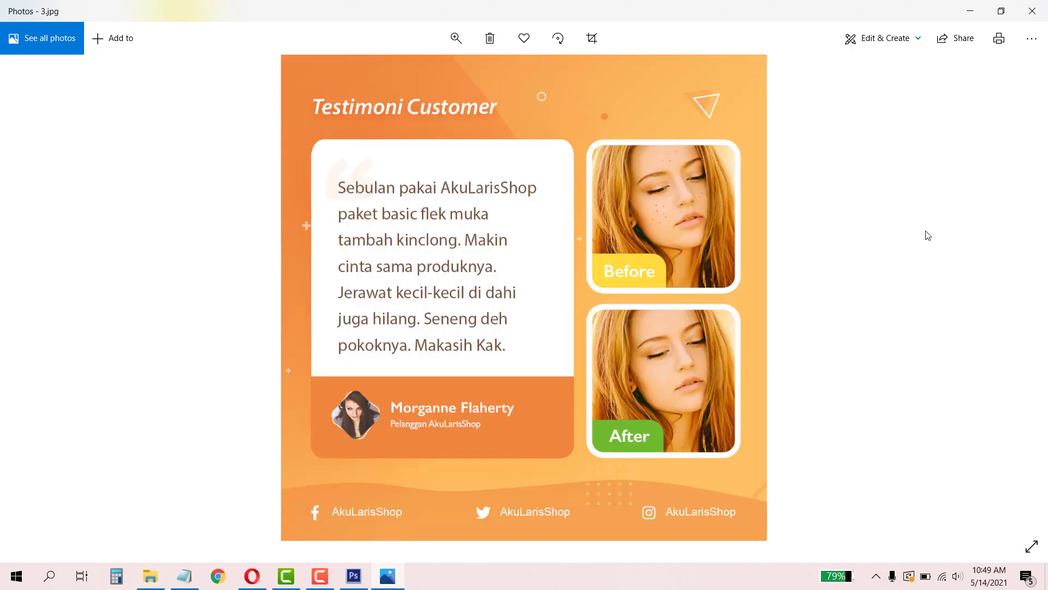
key(Right)
key(Right)
key(Right)
key(Right)
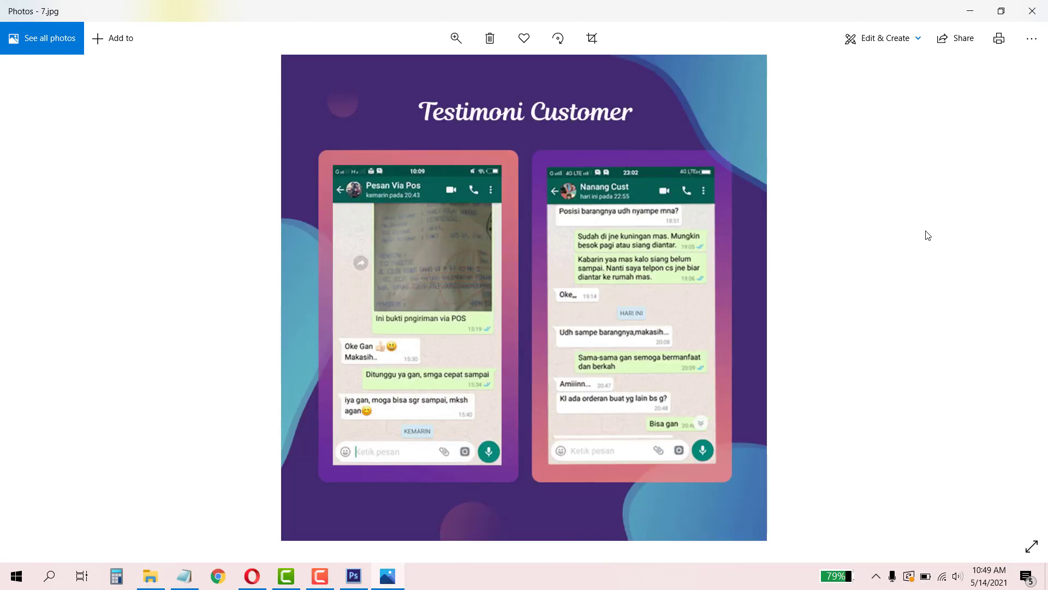
key(Right)
key(Right)
key(Right)
key(Right)
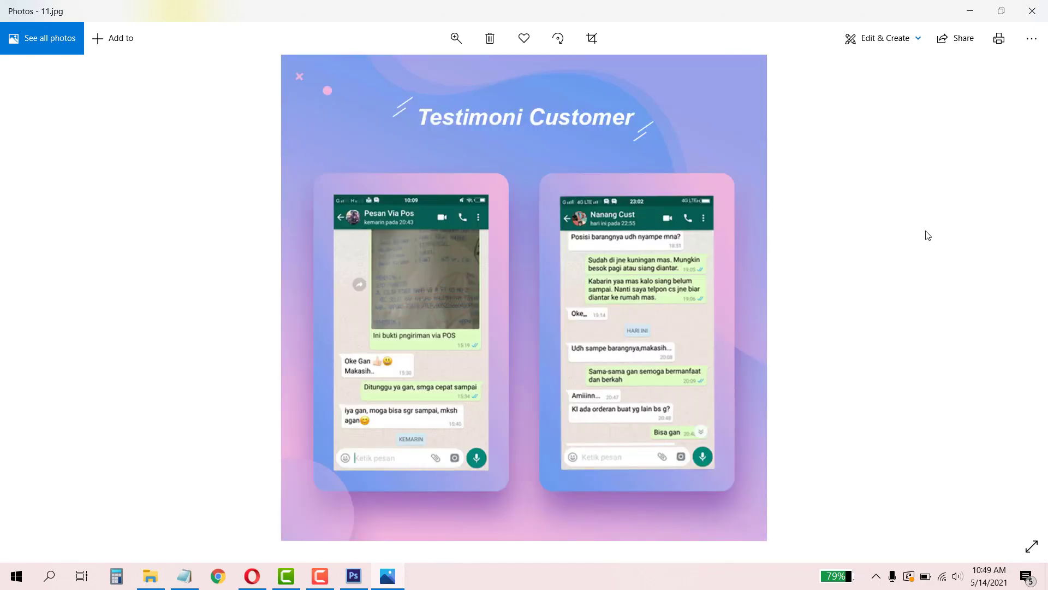
key(Right)
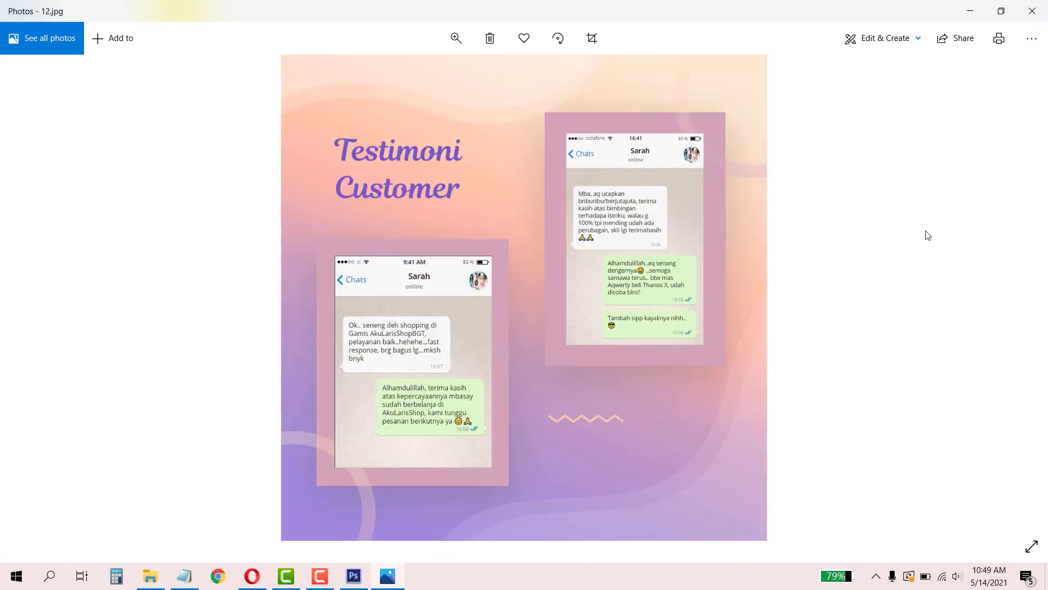
key(Right)
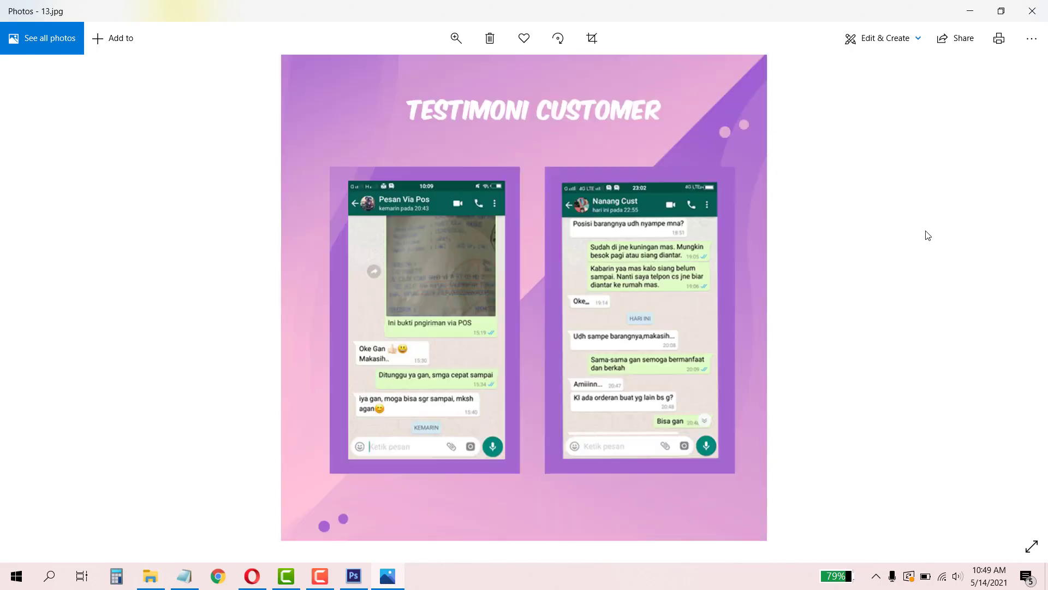
key(Right)
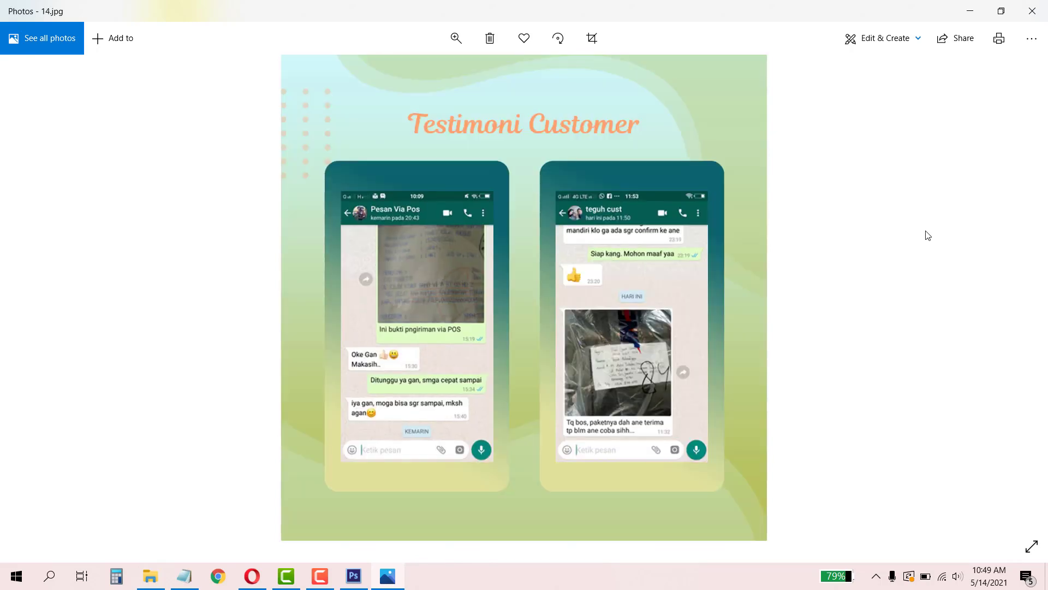
key(Right)
key(Right)
key(Right)
key(Right)
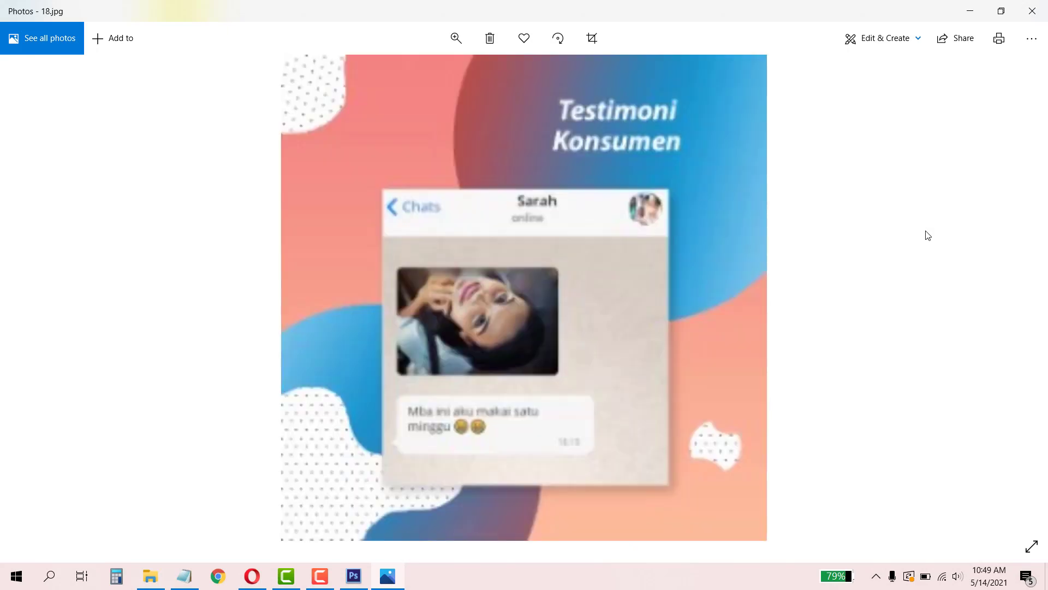
key(alt+F4)
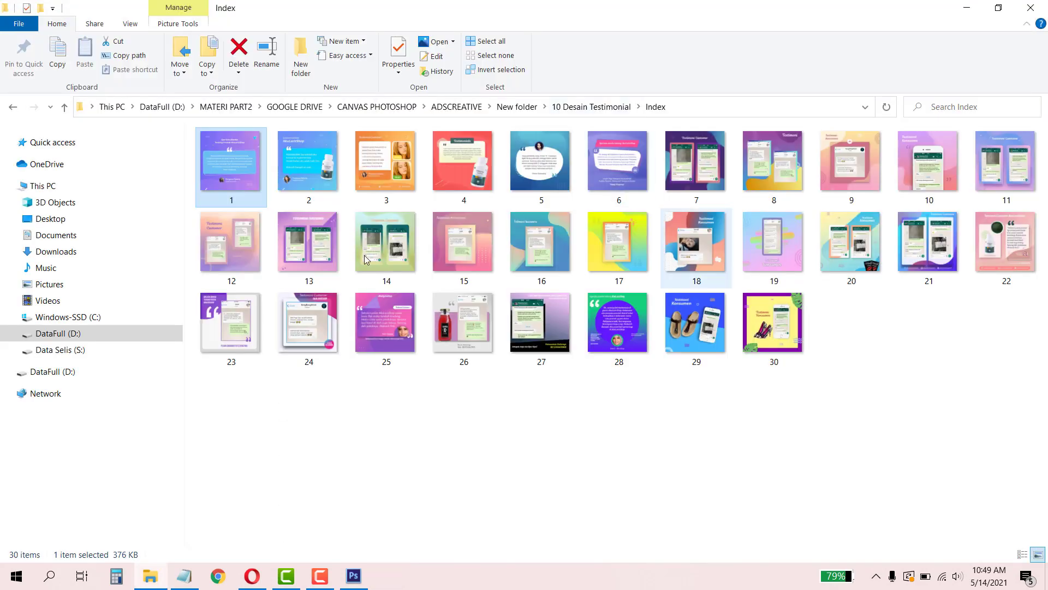
Open testimonial 1.psd, dismiss the warning, and start editing the customer name with the Type tool
click(13, 107)
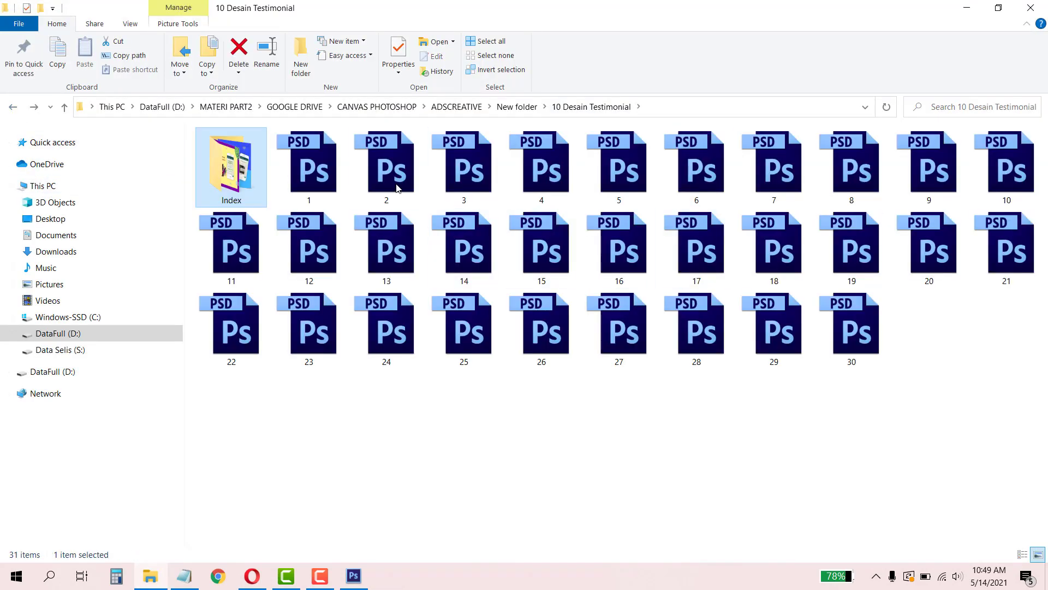
click(328, 174)
double_click(328, 173)
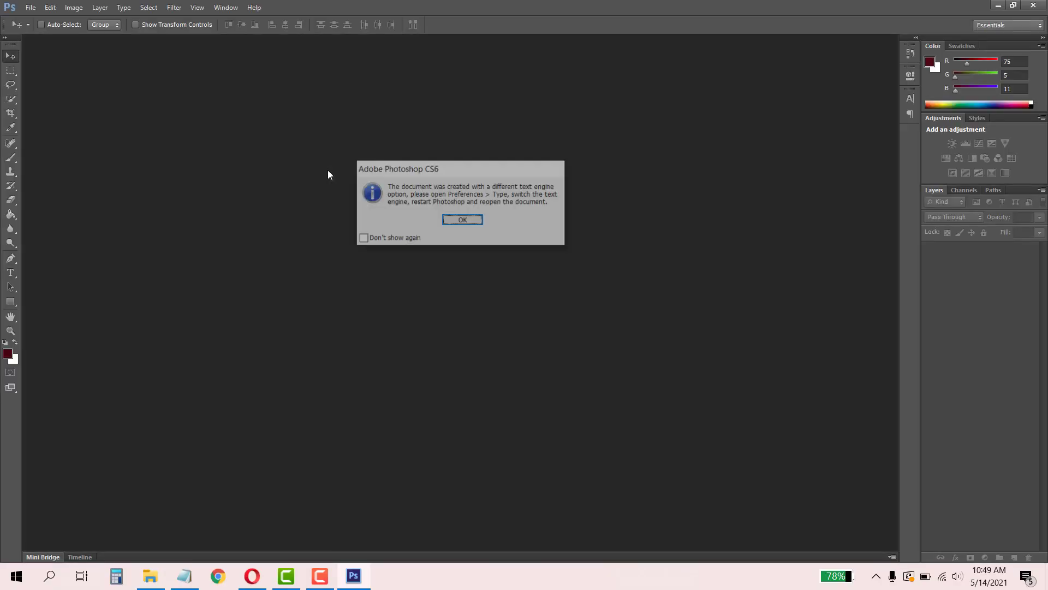
click(463, 221)
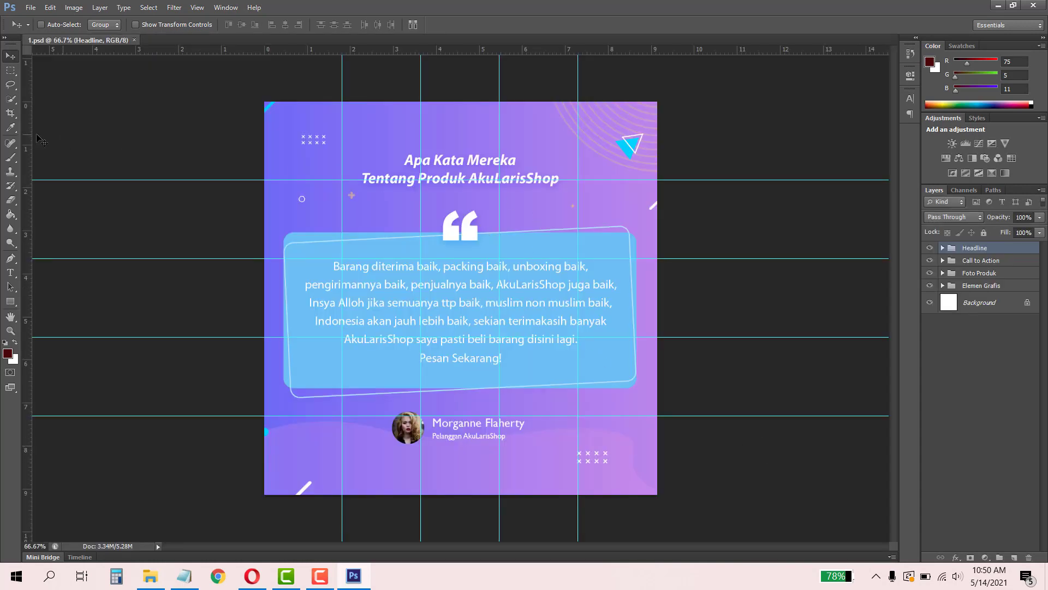
click(10, 273)
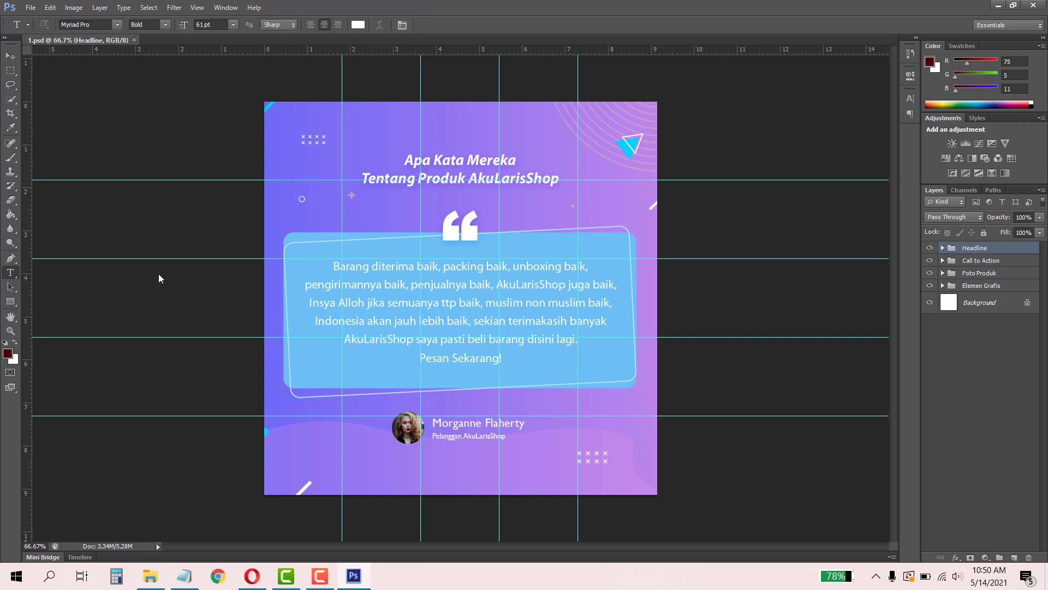
click(479, 424)
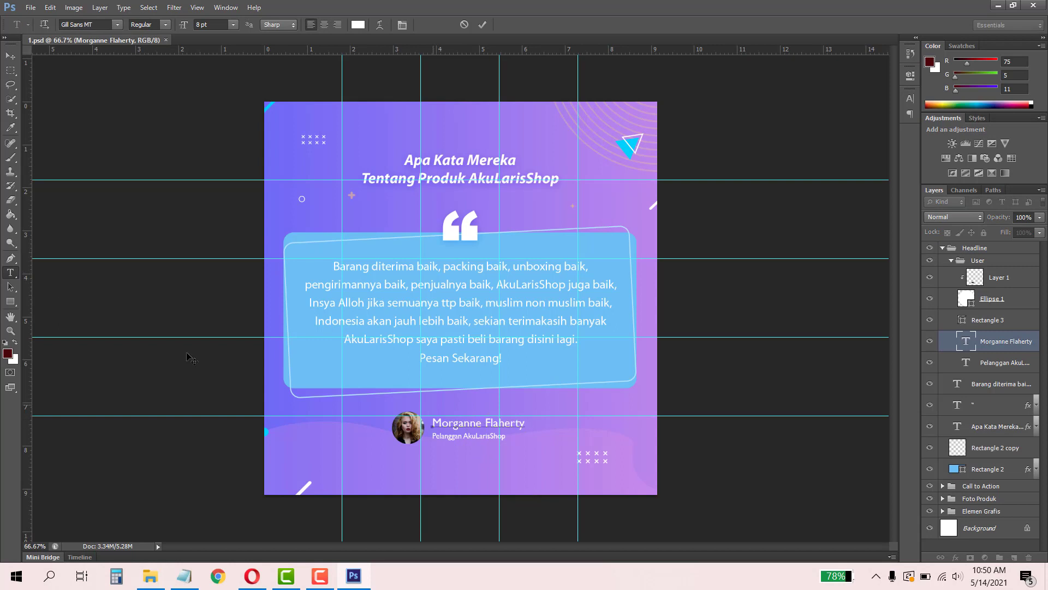
triple_click(445, 423)
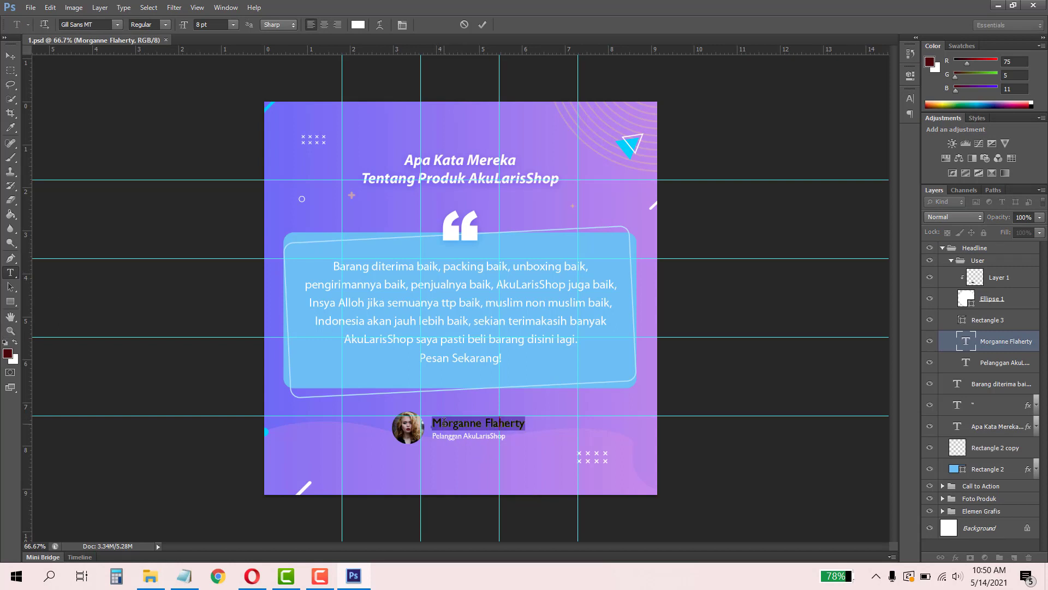
text(Edyz)
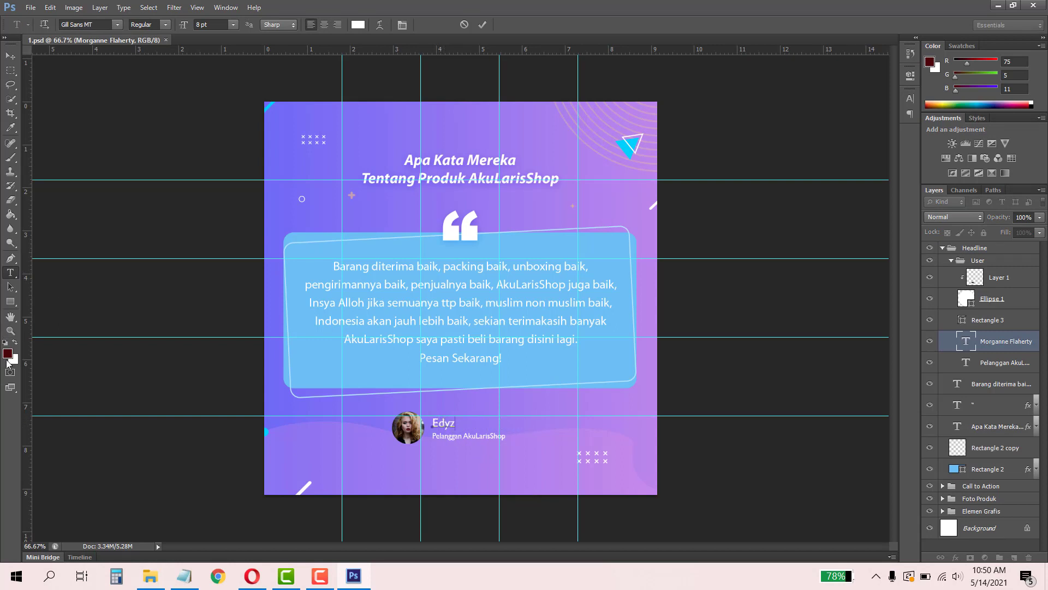
click(10, 273)
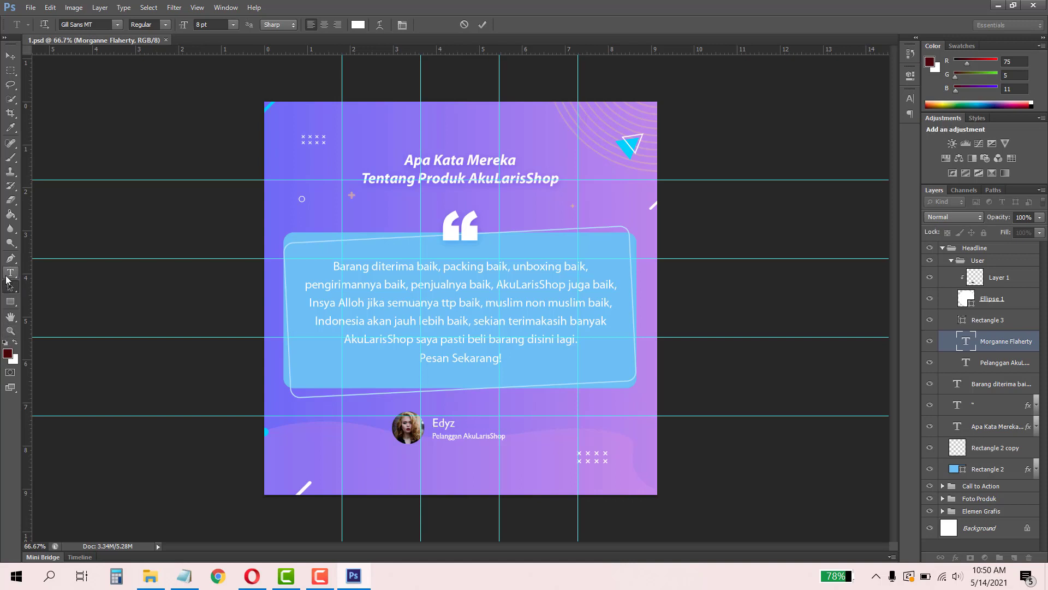
click(457, 435)
double_click(472, 436)
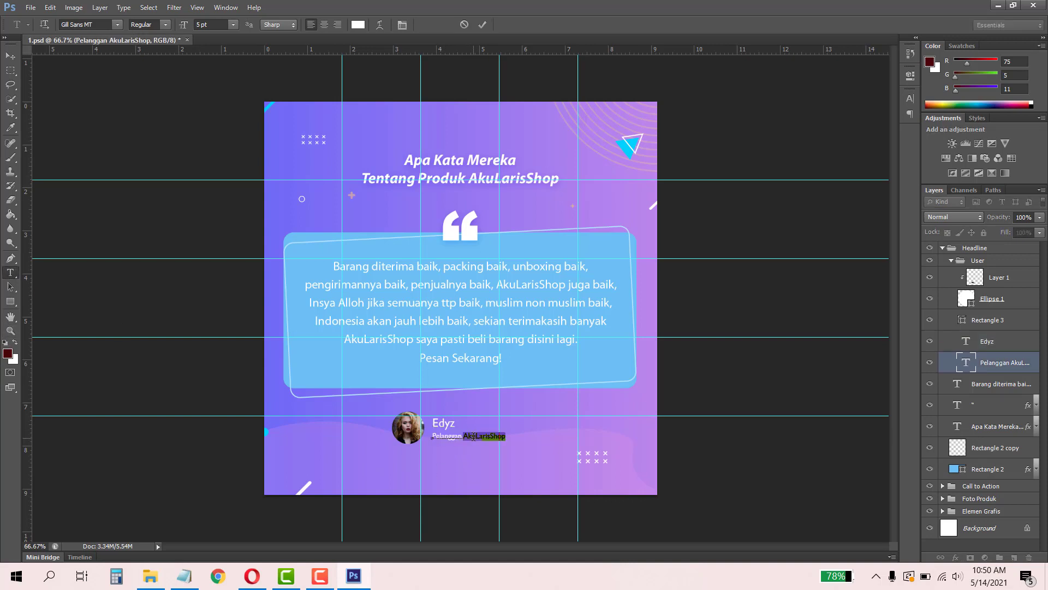
text(@edyz_family)
click(10, 56)
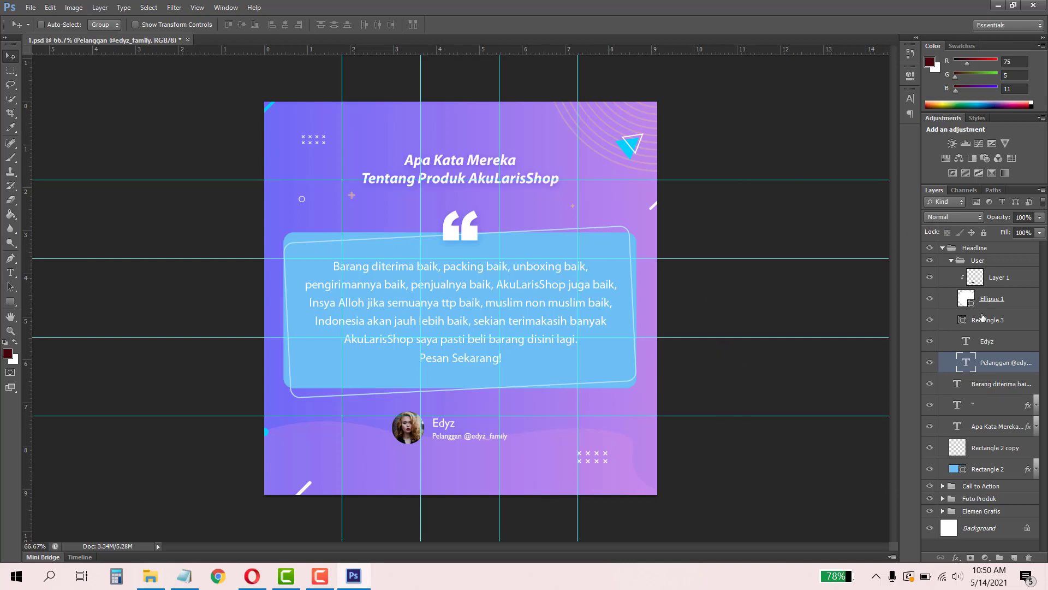
Collapse the User, Headline, Foto Produk and Elemen Grafis layer groups
click(952, 261)
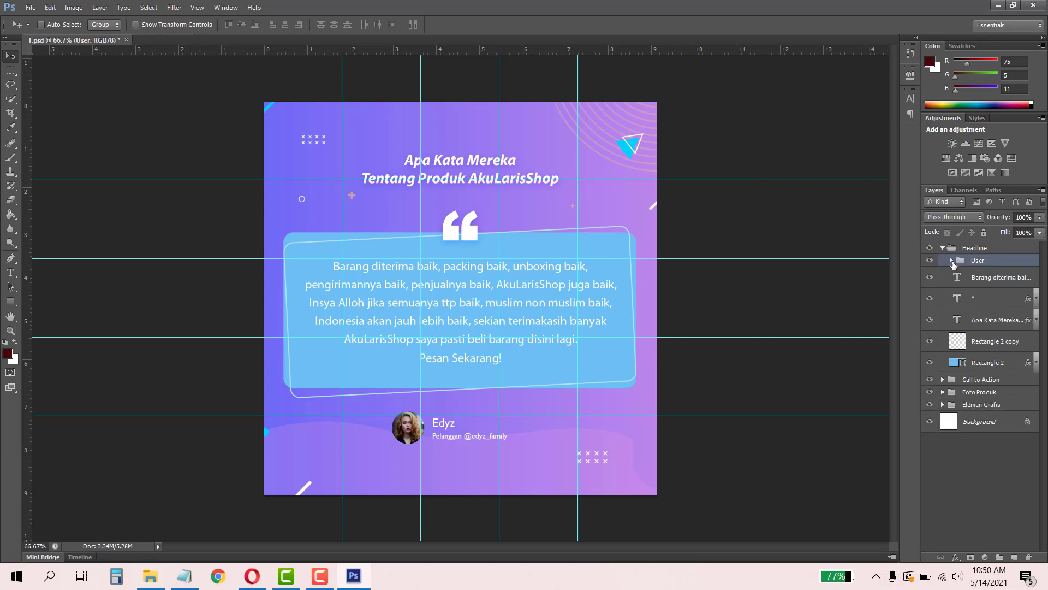
click(943, 248)
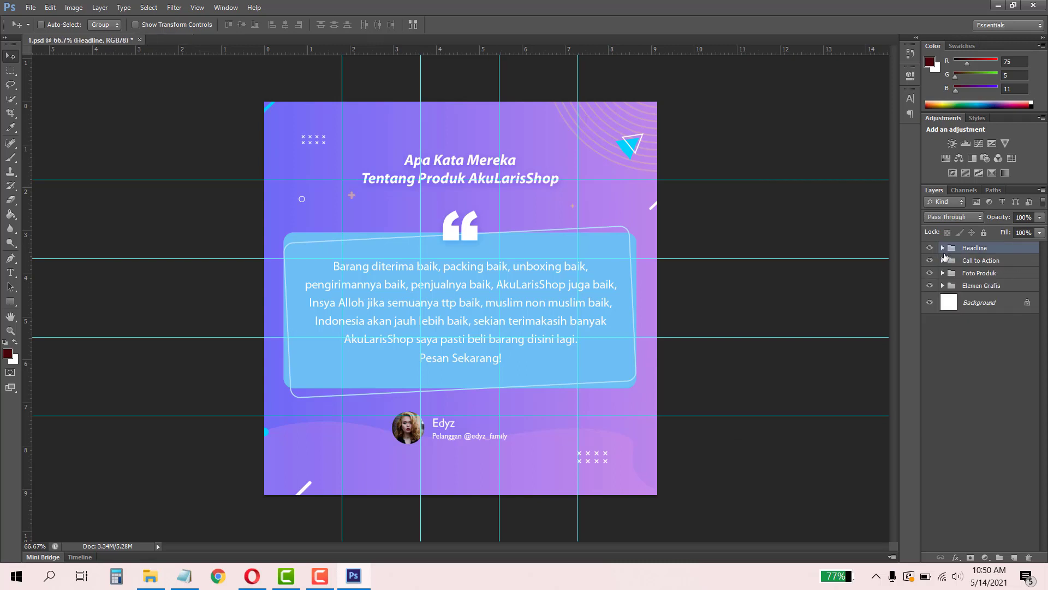
click(942, 273)
scroll(1037, 366, down, 1)
scroll(1015, 404, down, 1)
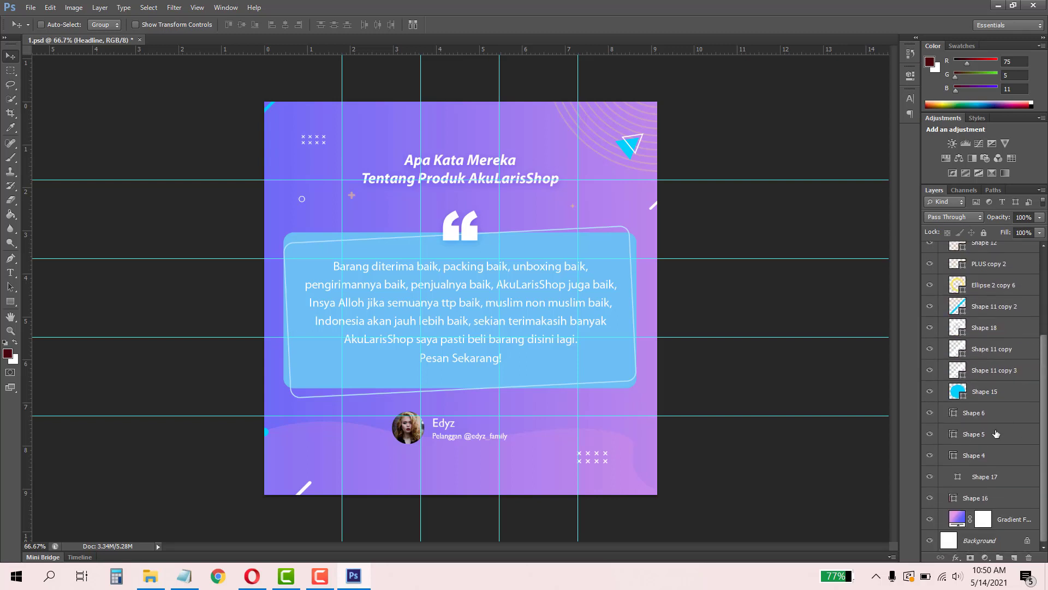
scroll(996, 435, up, 1)
scroll(995, 435, up, 1)
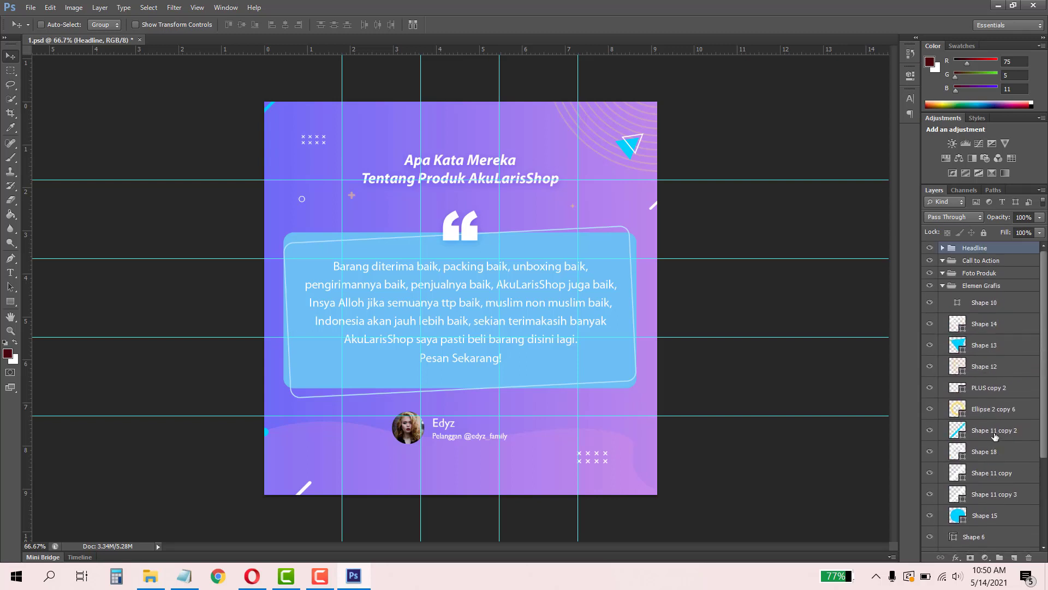
click(943, 286)
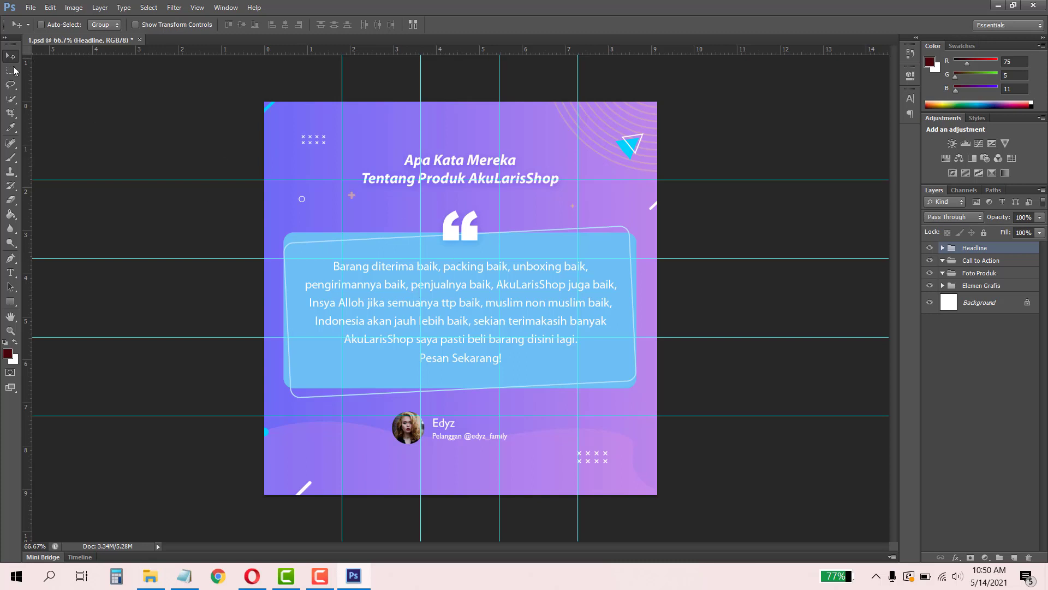
Close testimonial 1.psd without saving the changes
click(10, 84)
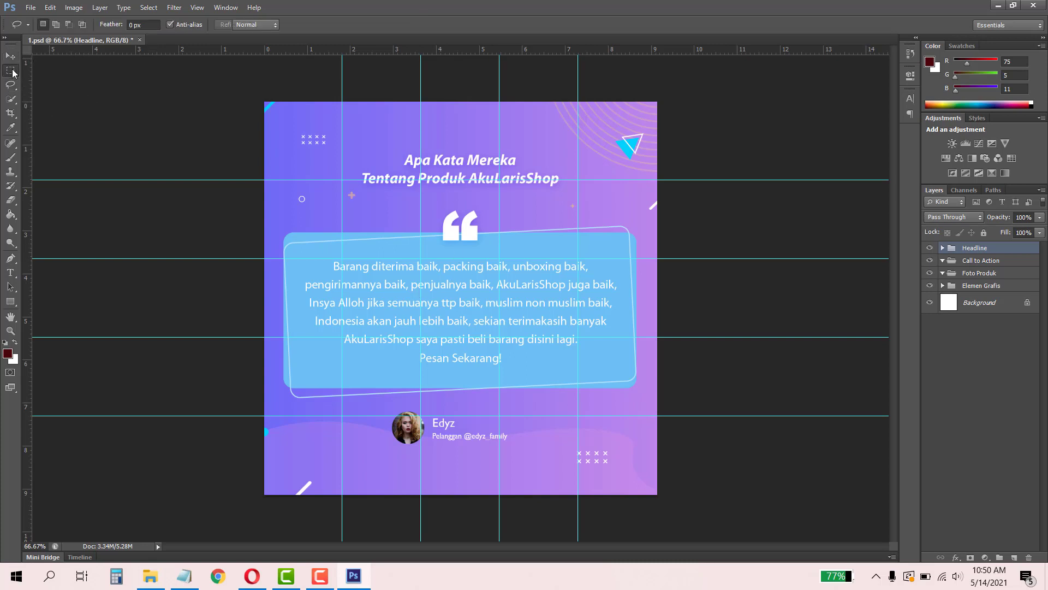
click(11, 55)
click(140, 40)
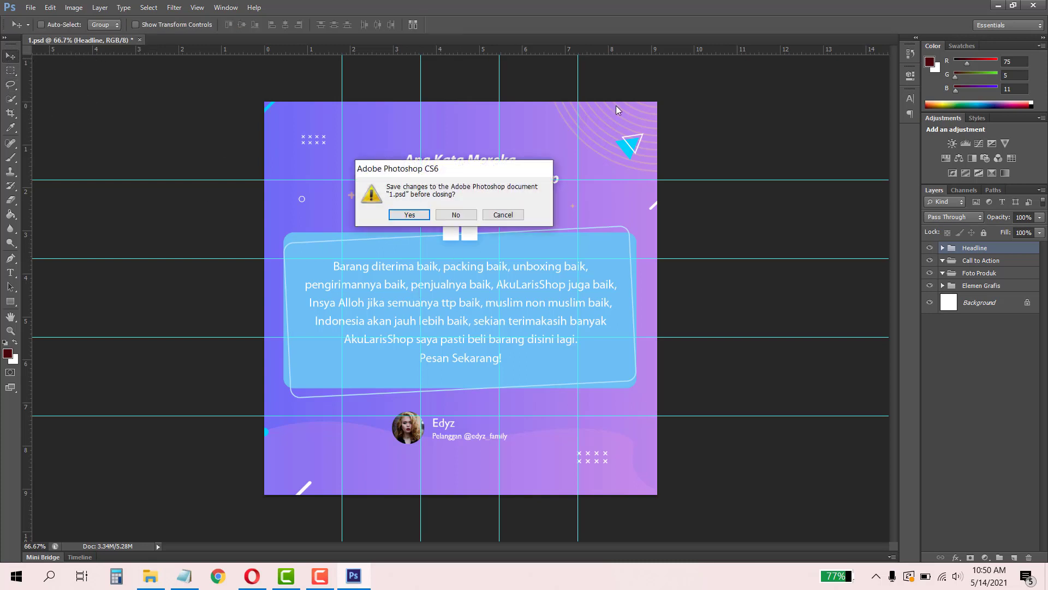
click(458, 215)
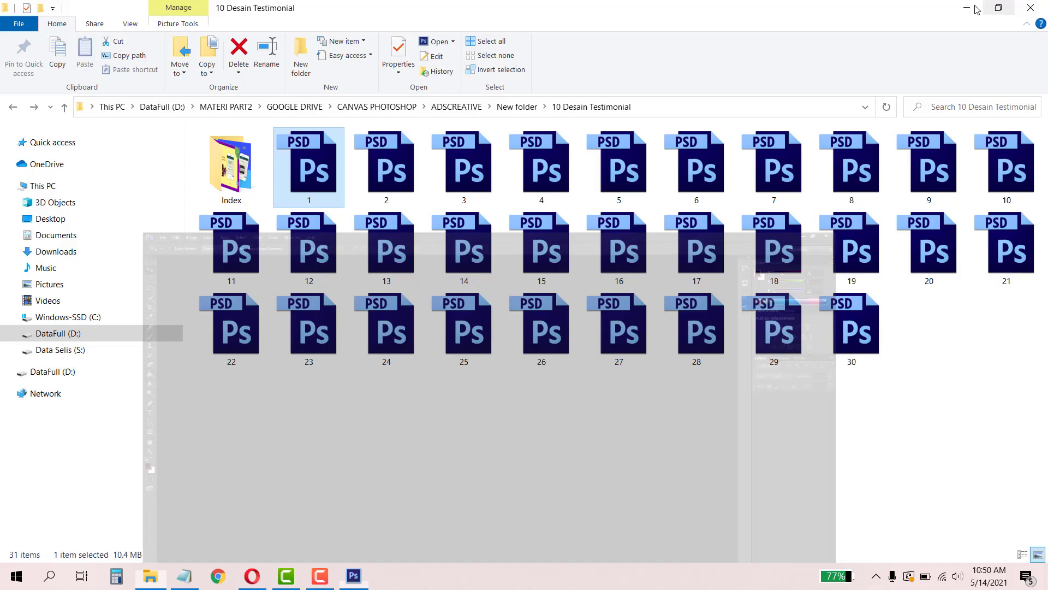
Minimize Photoshop and go up to the New folder directory in File Explorer
click(998, 6)
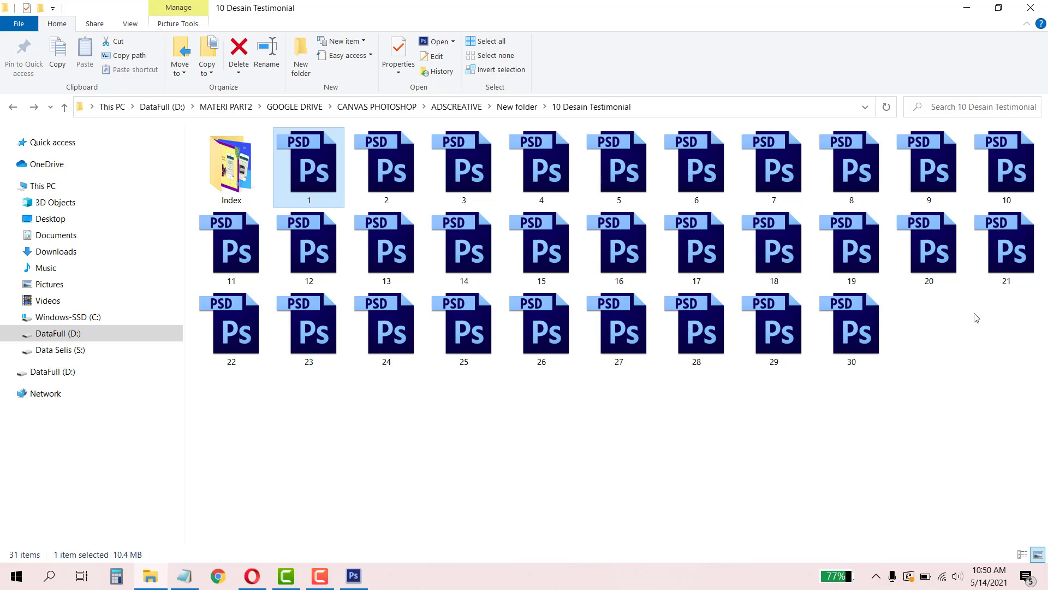
click(522, 111)
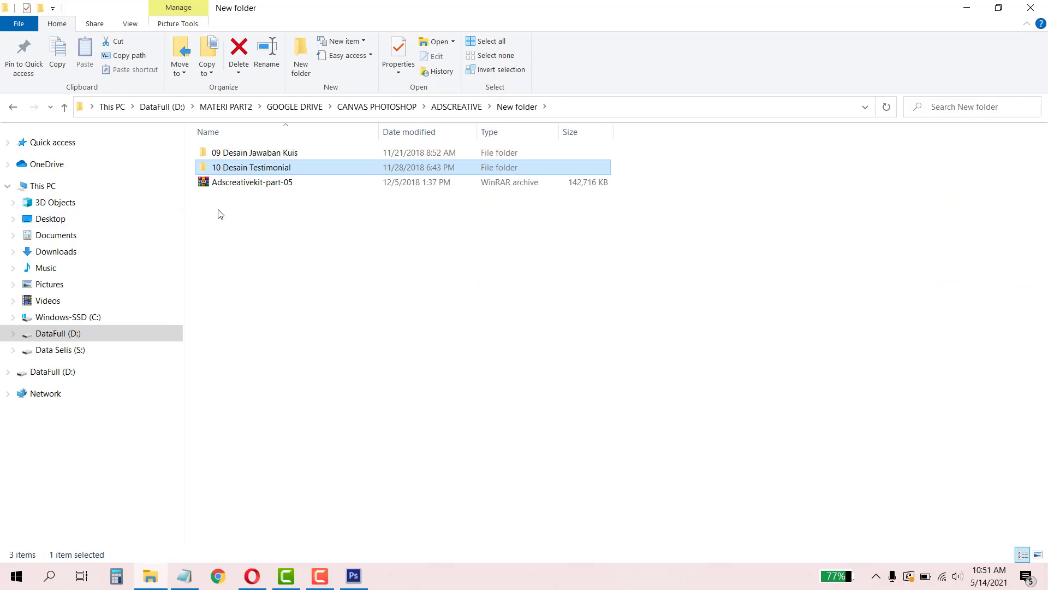
click(311, 186)
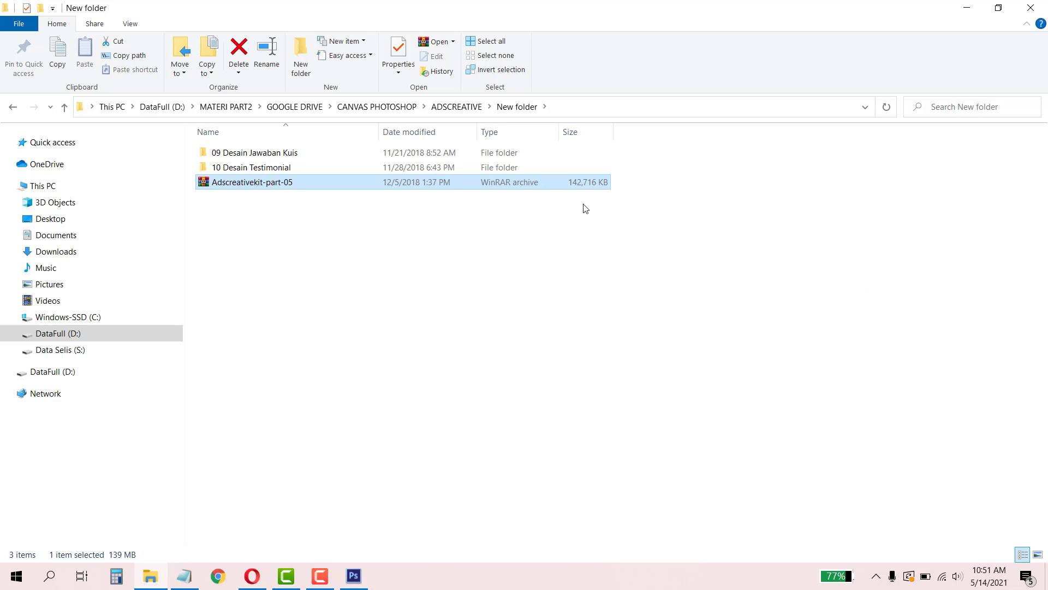
Check both design folders' combined Properties (120 files, 521 MB), then clear the selection
drag(303, 168, 297, 152)
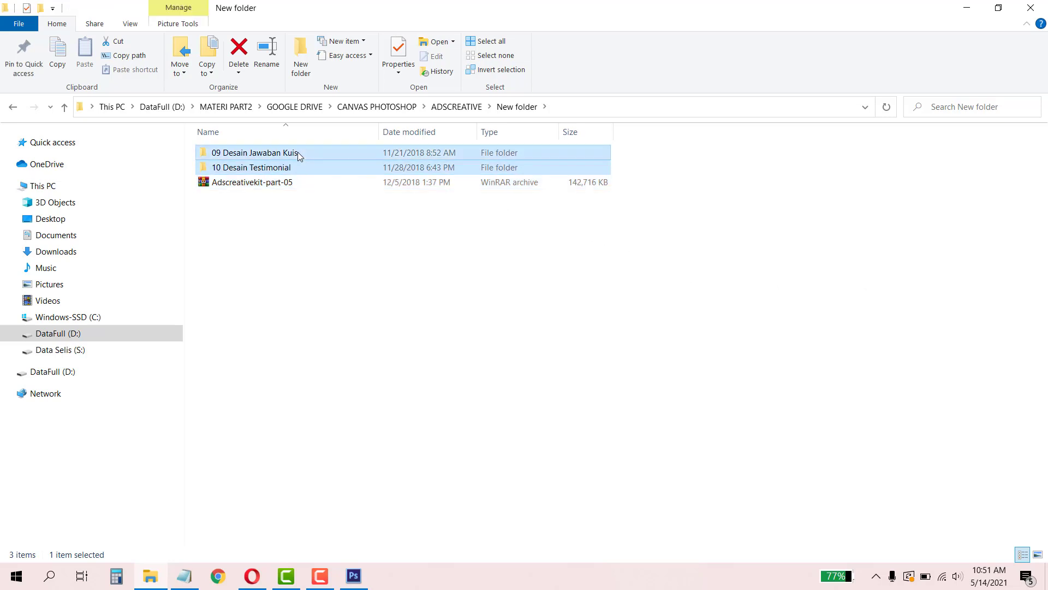
right_click(297, 152)
click(362, 473)
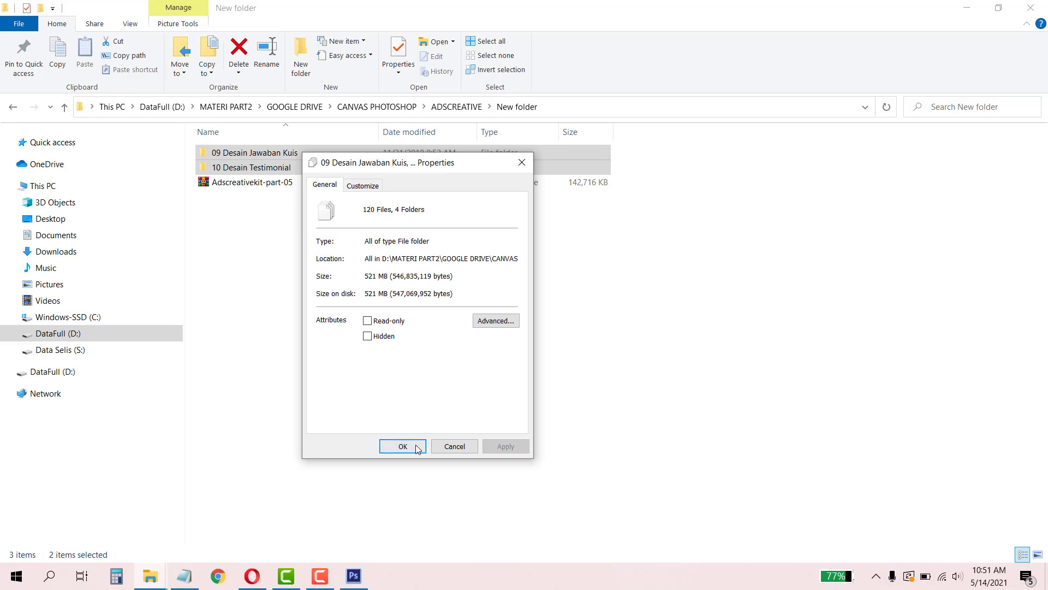
click(455, 446)
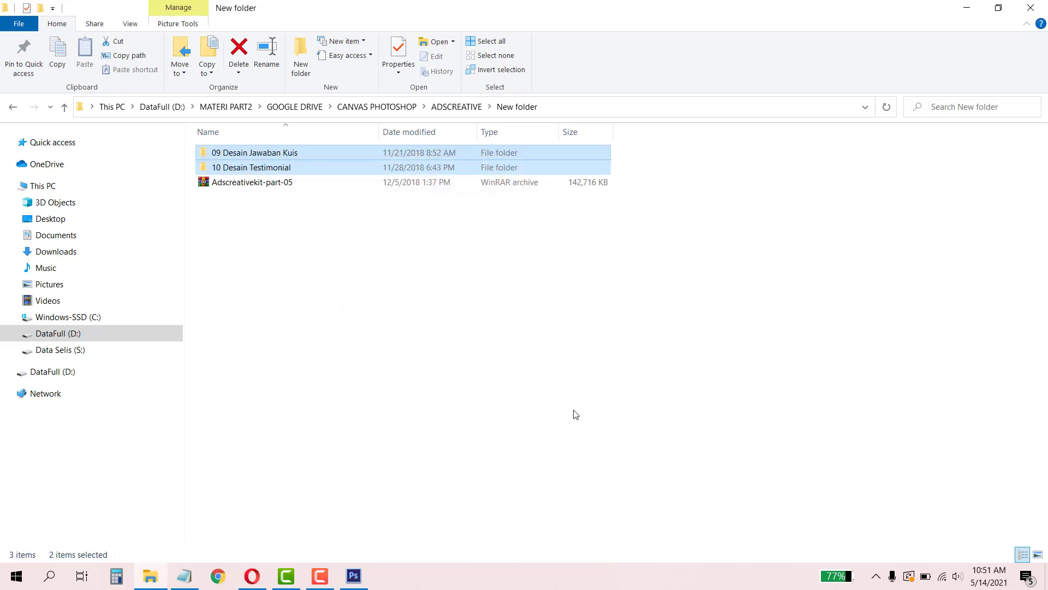
click(625, 201)
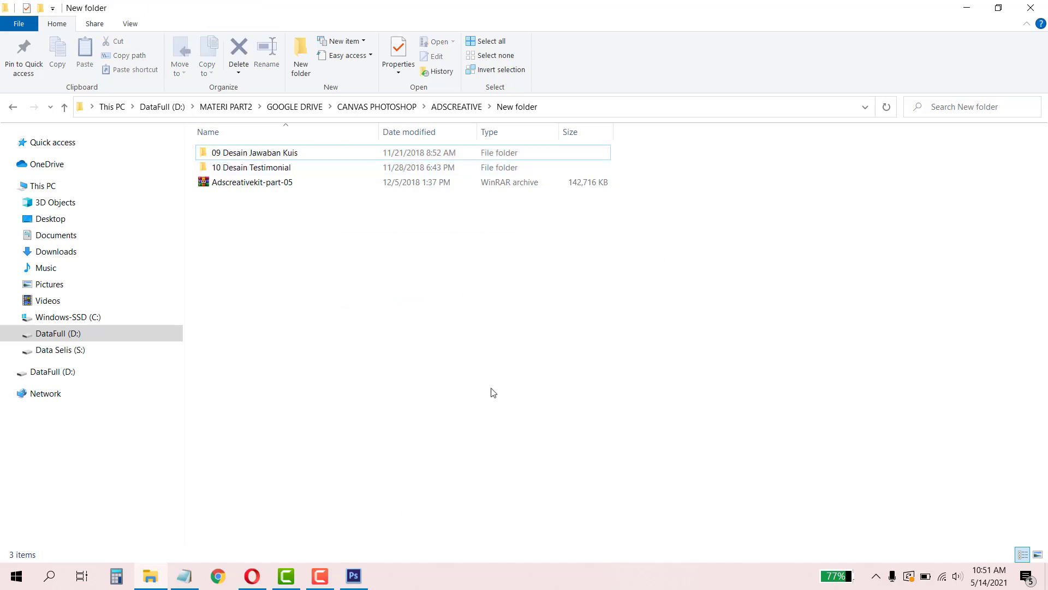
Return to the Pejuang Karyawan YouTube channel's video list in Opera and browse it
click(252, 576)
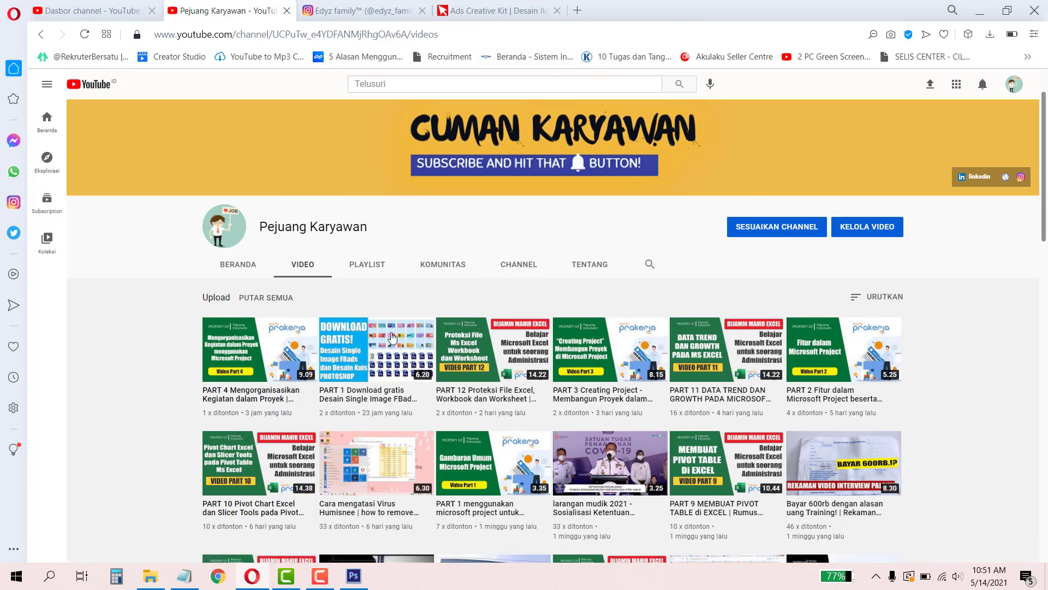
mouse_move(376, 349)
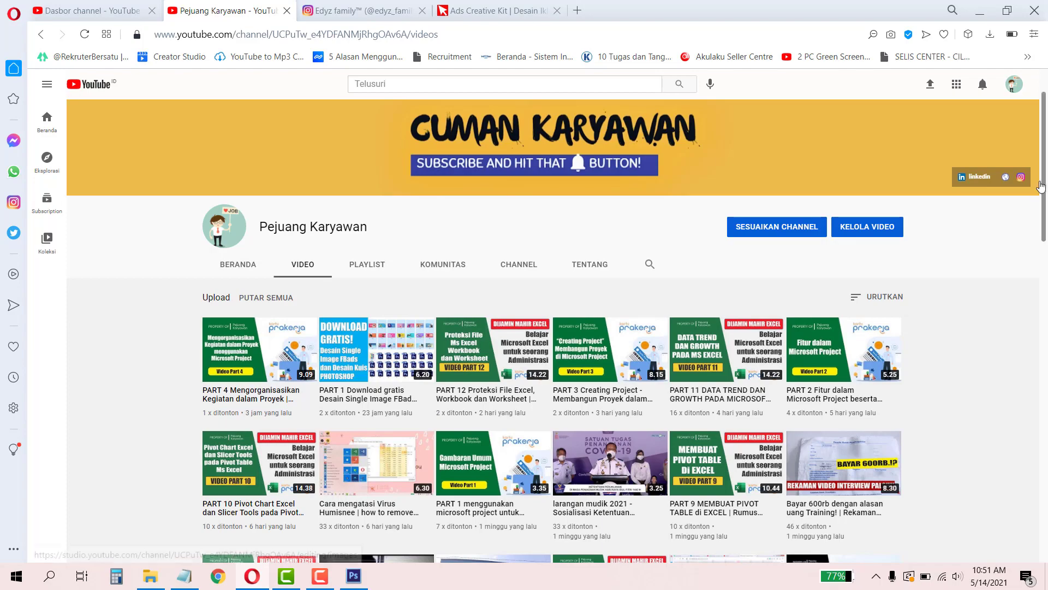
scroll(1044, 173, down, 3)
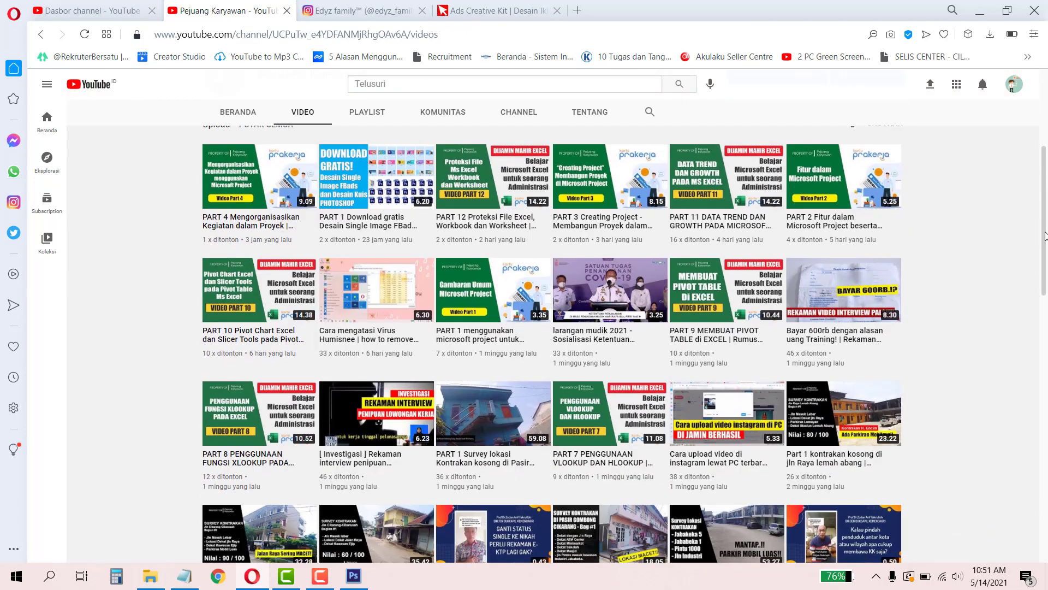
scroll(1040, 133, up, 4)
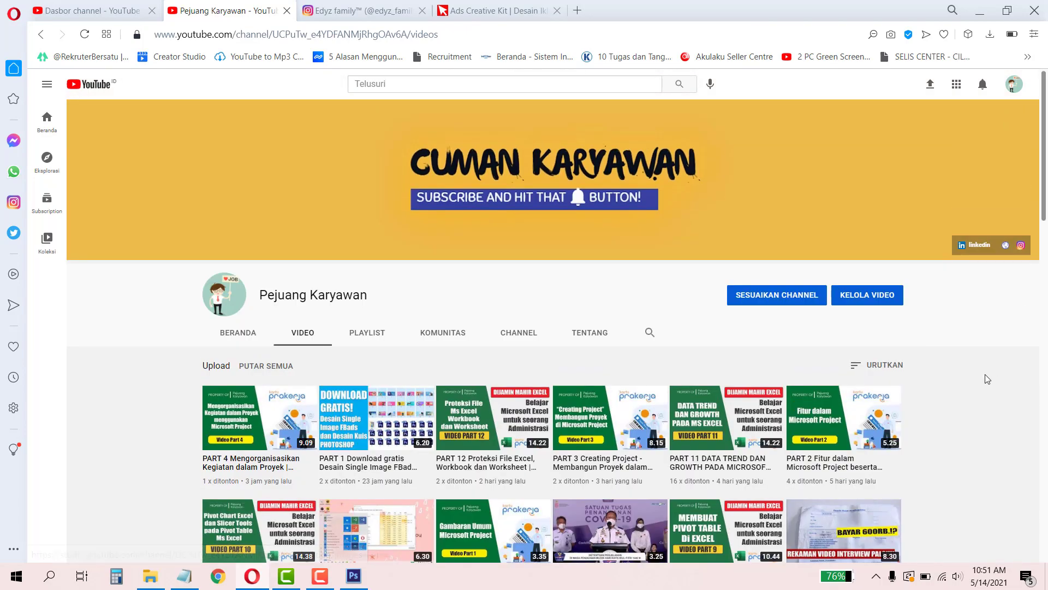